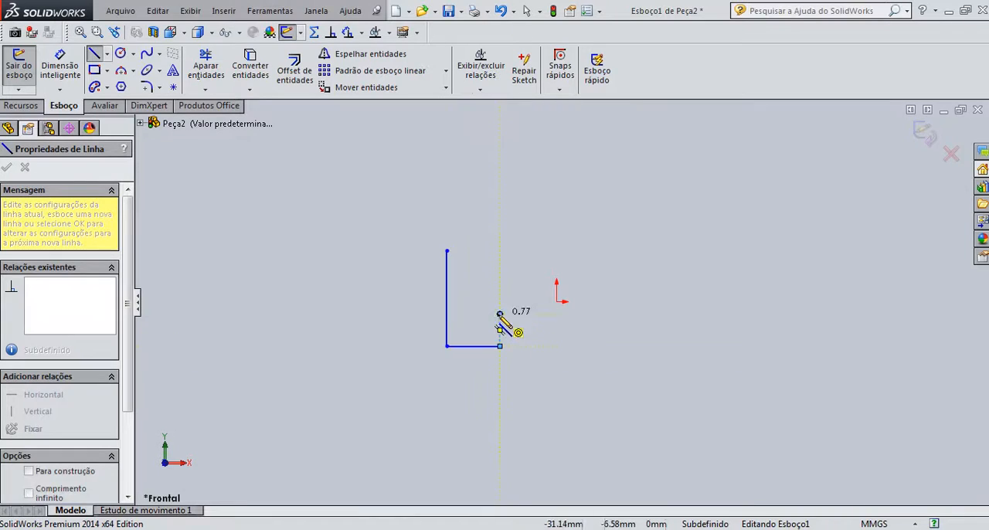
- Complete the closed line profile, about 113 mm wide and 51 mm high, with a notch about 17 mm deep in its lower edge
click(500, 314)
click(616, 314)
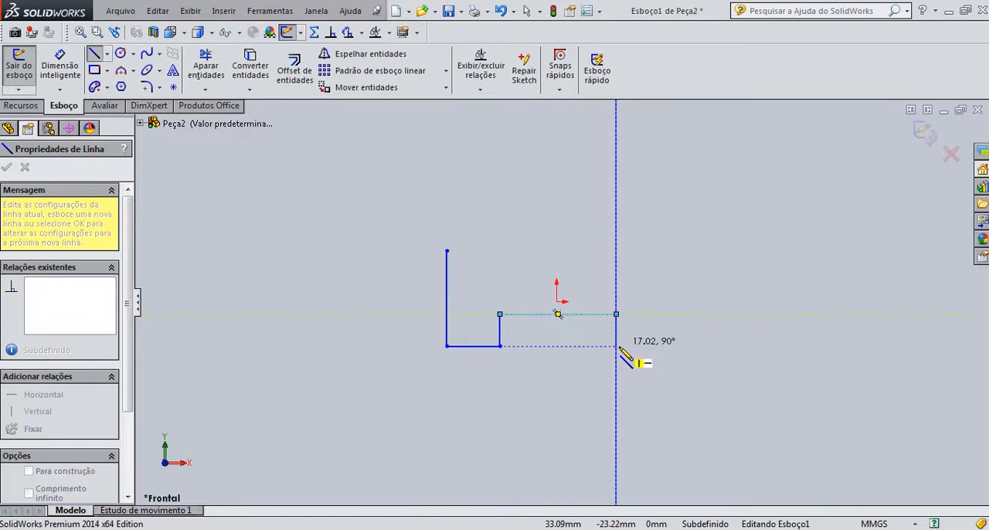
click(616, 346)
click(657, 346)
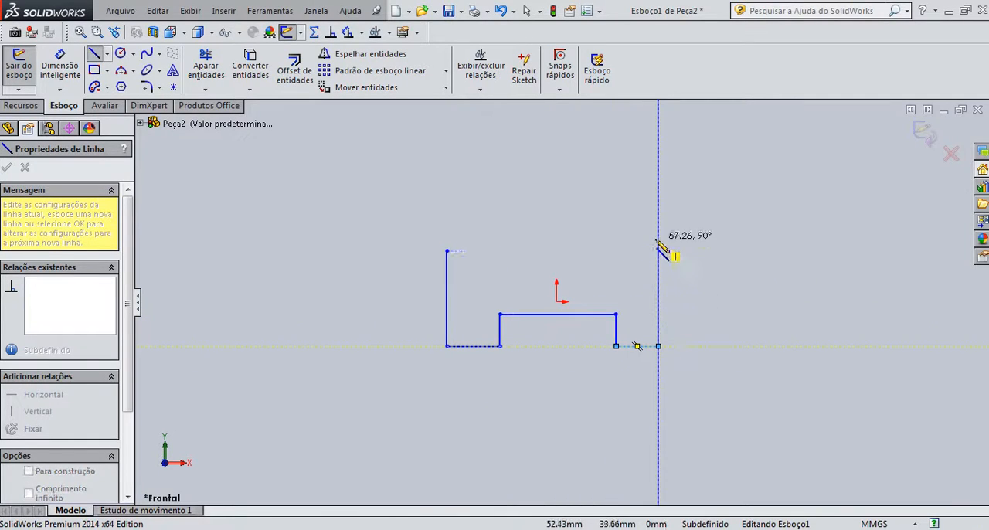
click(658, 251)
click(447, 250)
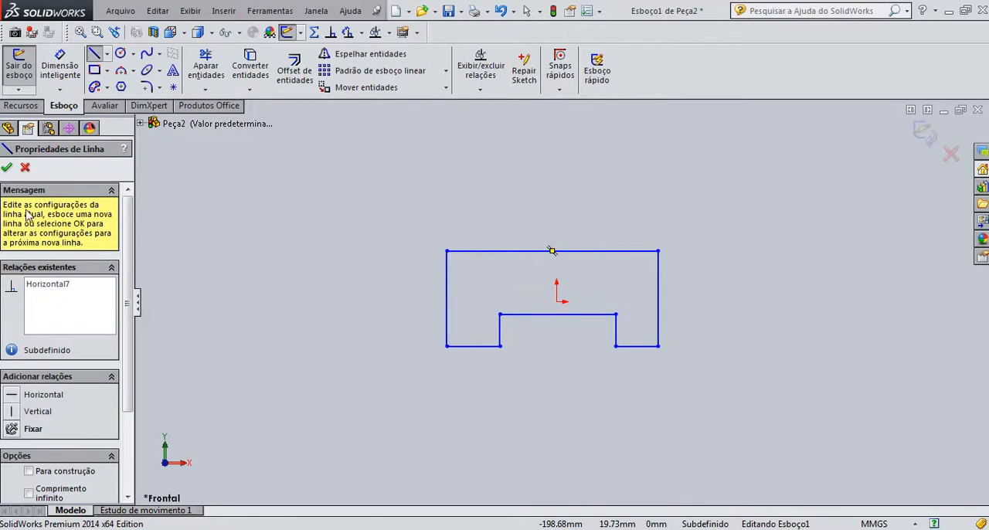
click(7, 168)
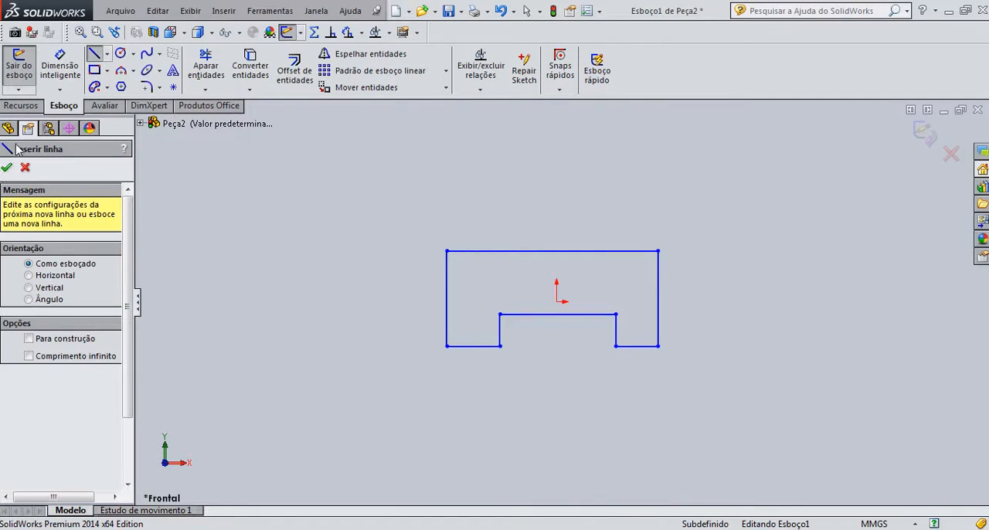
click(7, 168)
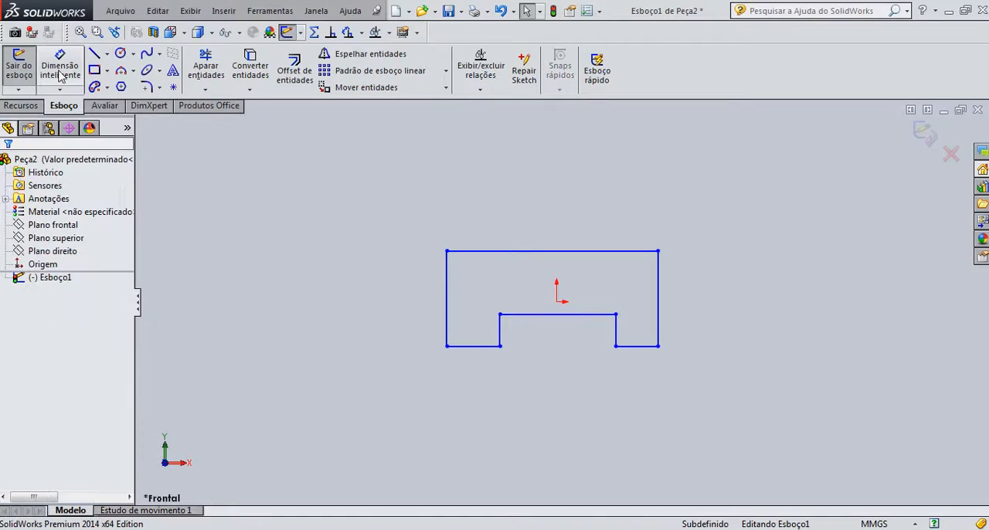
- Dimension the profile's overall width between its two outer vertical sides and set it to 60 mm
click(446, 295)
click(658, 294)
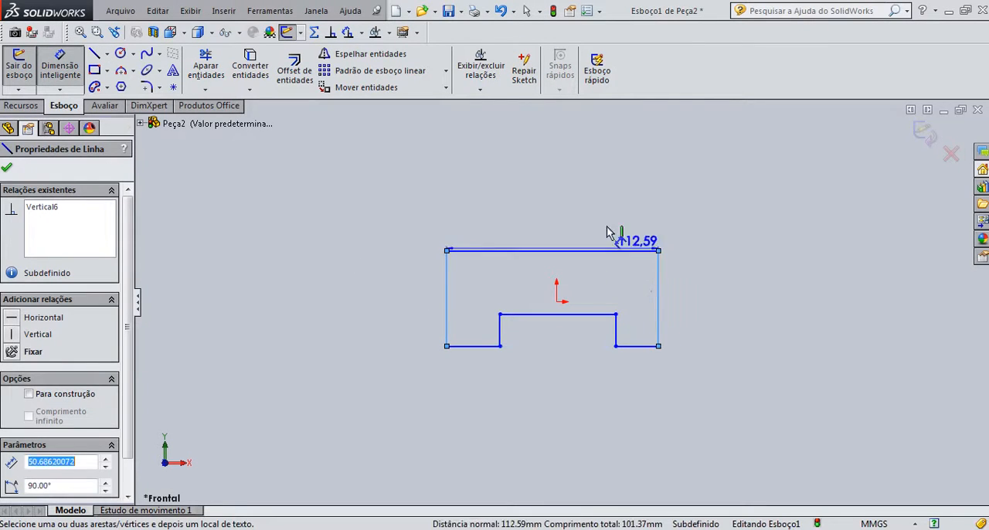
click(569, 214)
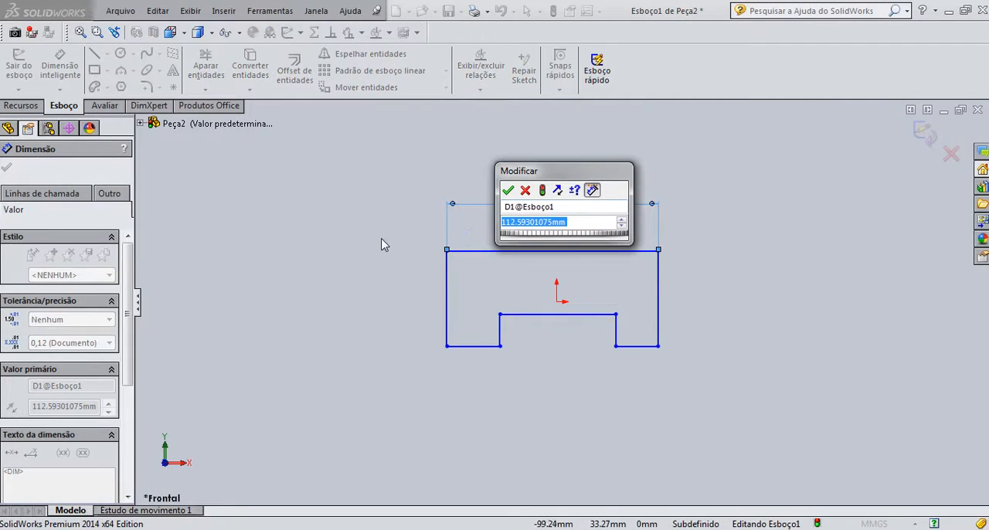
text(60)
key(Return)
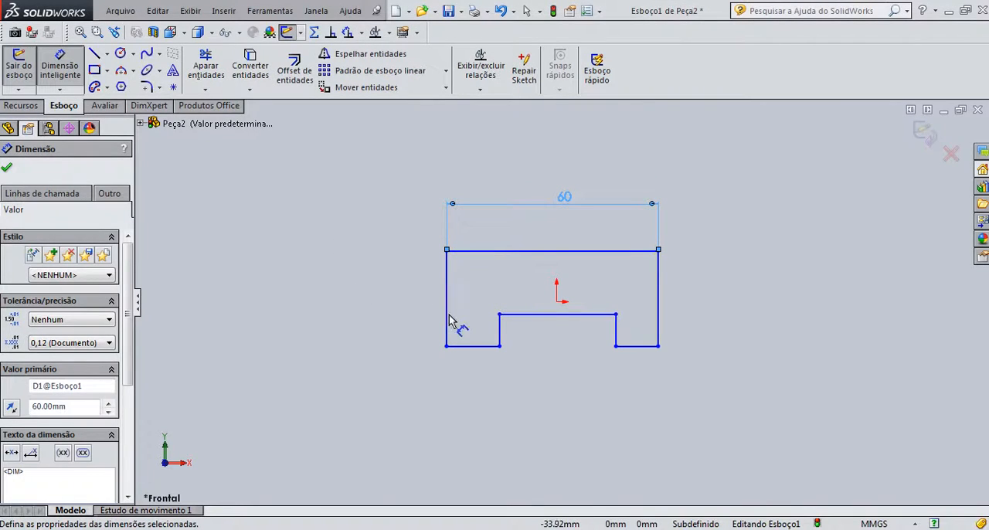
- Dimension the left foot's bottom edge to 10 mm and the notch's left vertical side to 10 mm
click(477, 348)
click(481, 390)
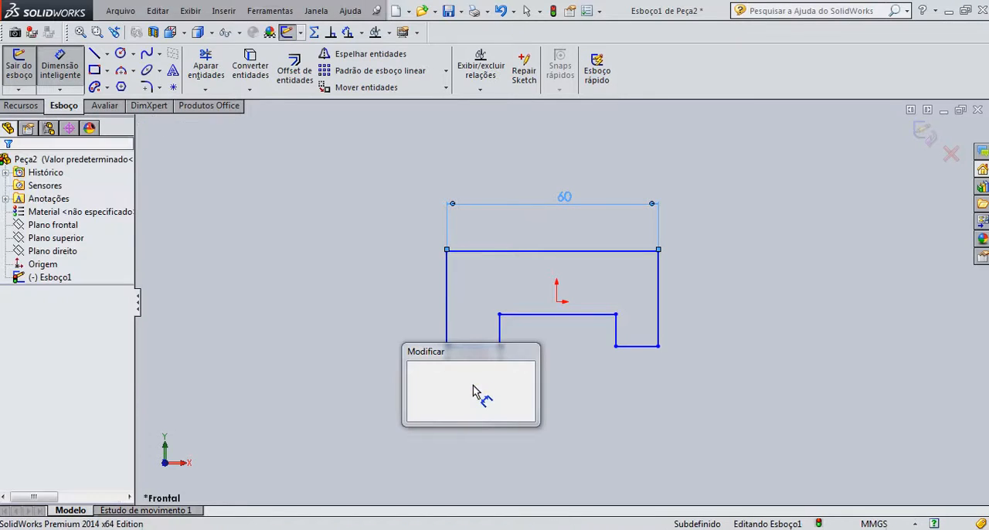
text(10)
key(Return)
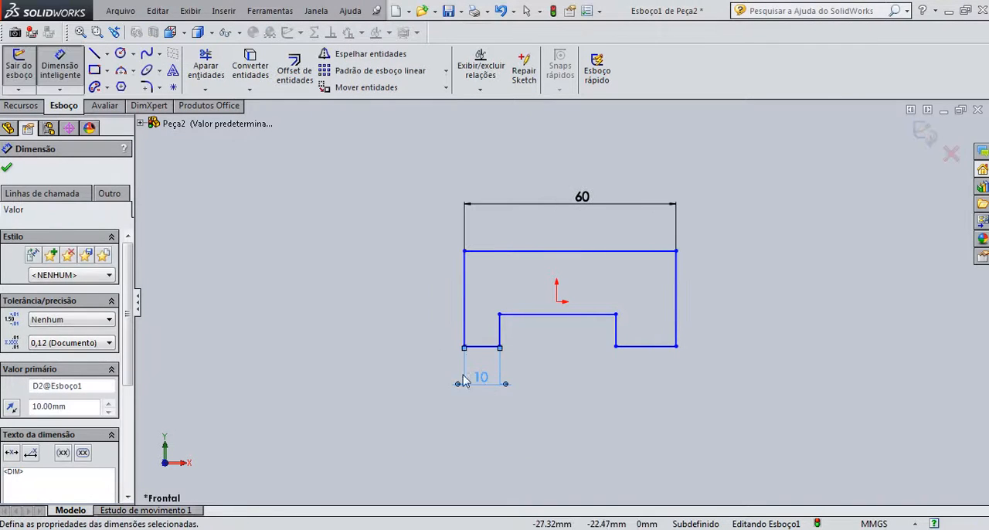
click(500, 334)
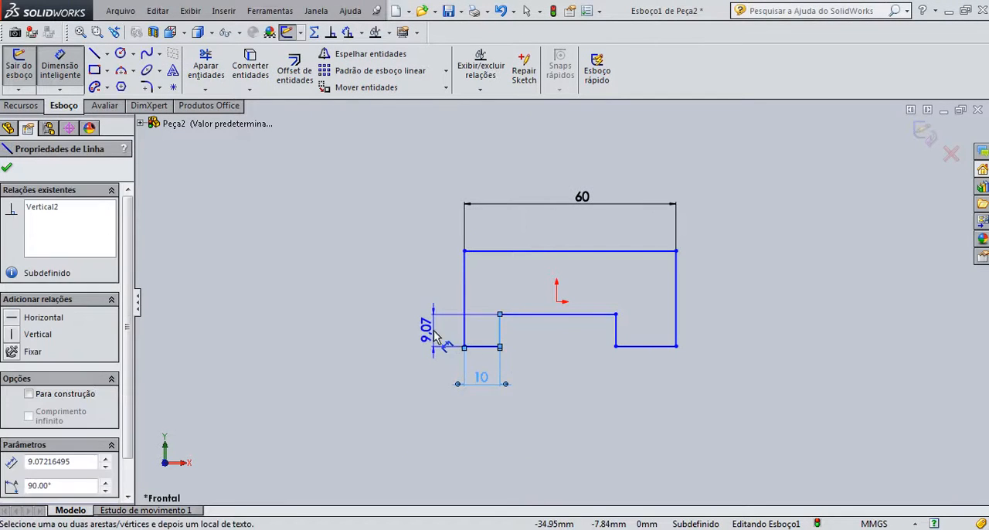
click(435, 337)
text(10)
key(Return)
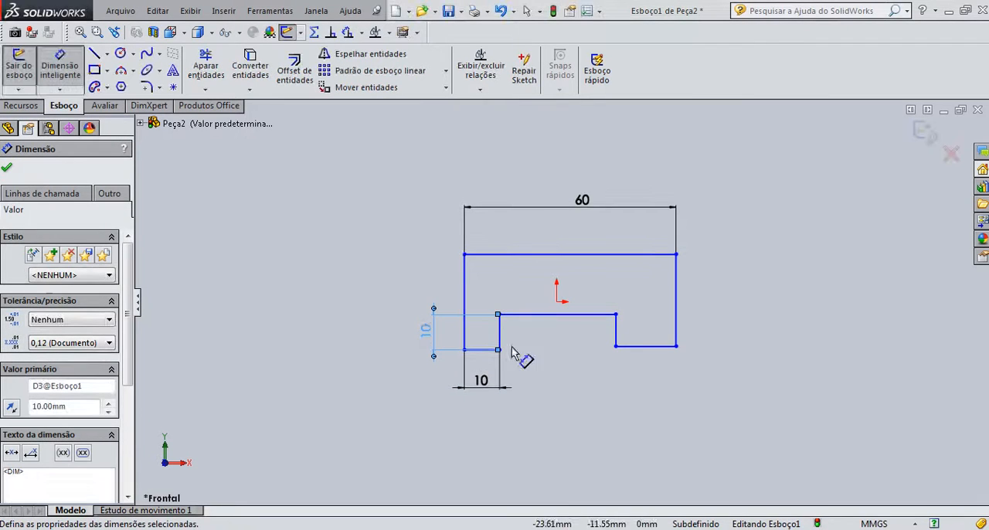
- Dimension the height of the profile's left outer side and set it to 40 mm
click(464, 307)
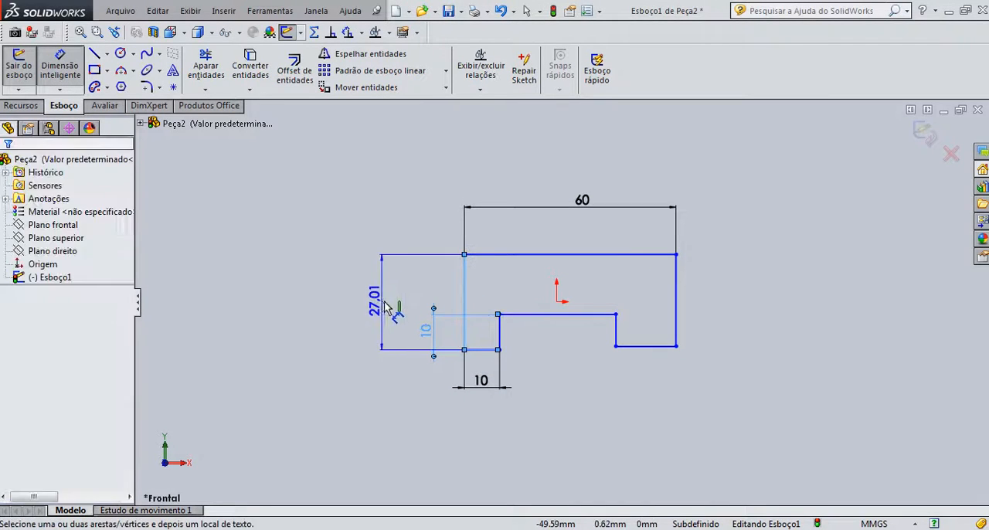
click(383, 318)
text(40)
key(Return)
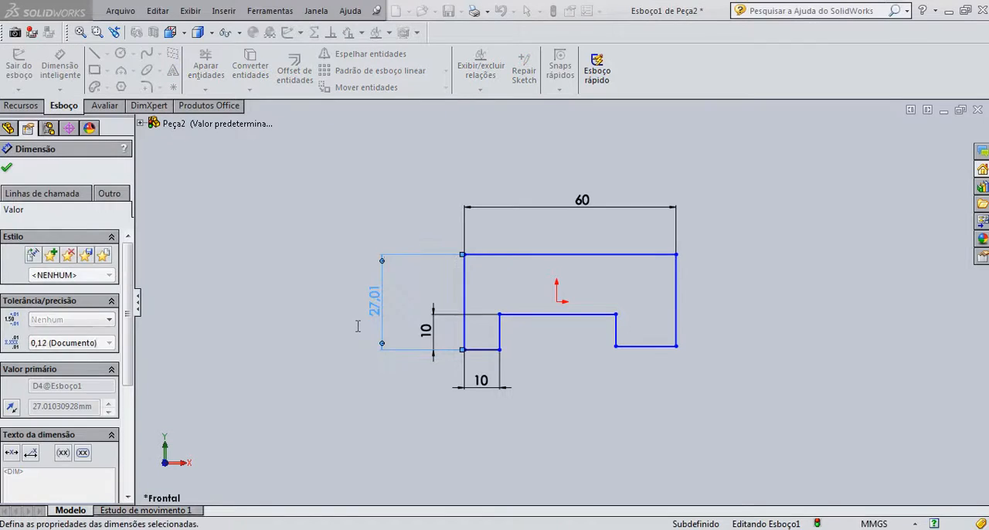
- Dimension the bottom edge of the right foot and set its width to 10 mm
click(641, 353)
click(641, 395)
text(10)
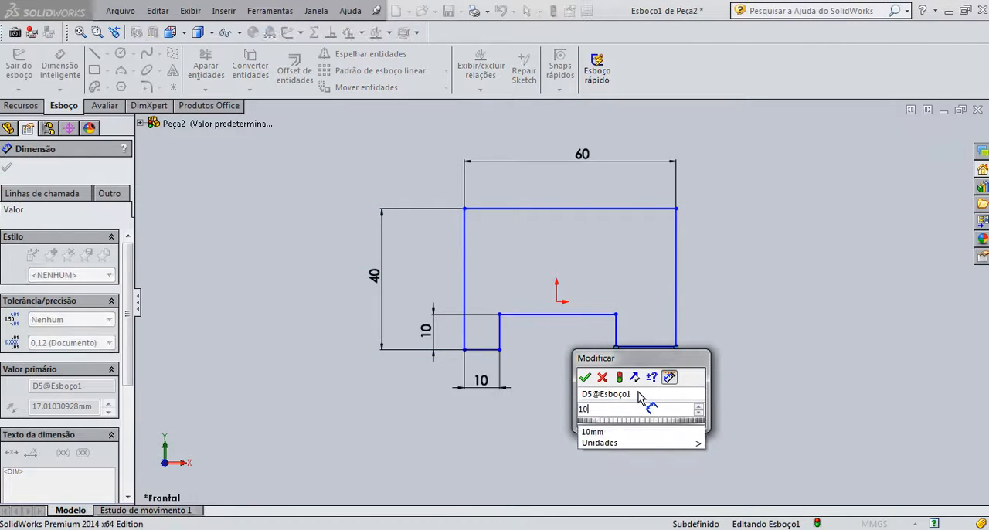
key(Return)
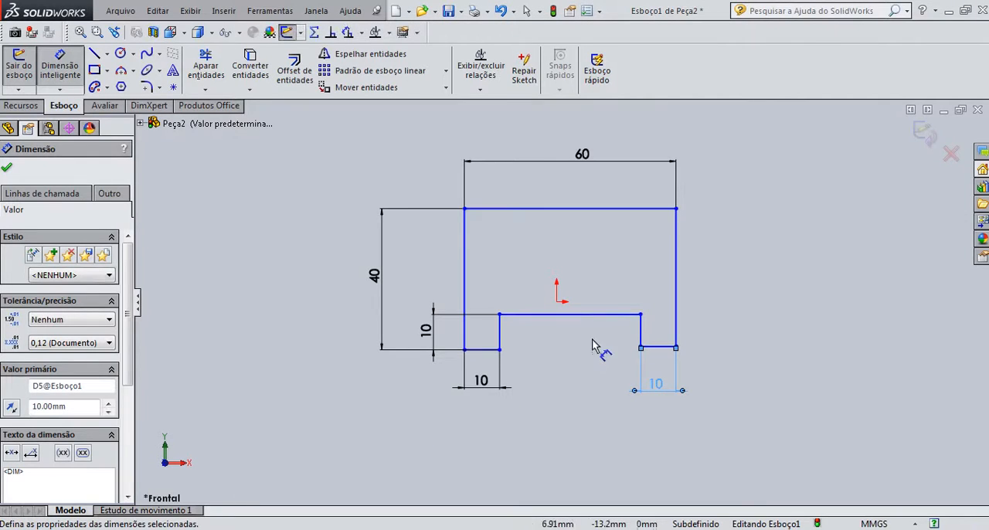
click(574, 316)
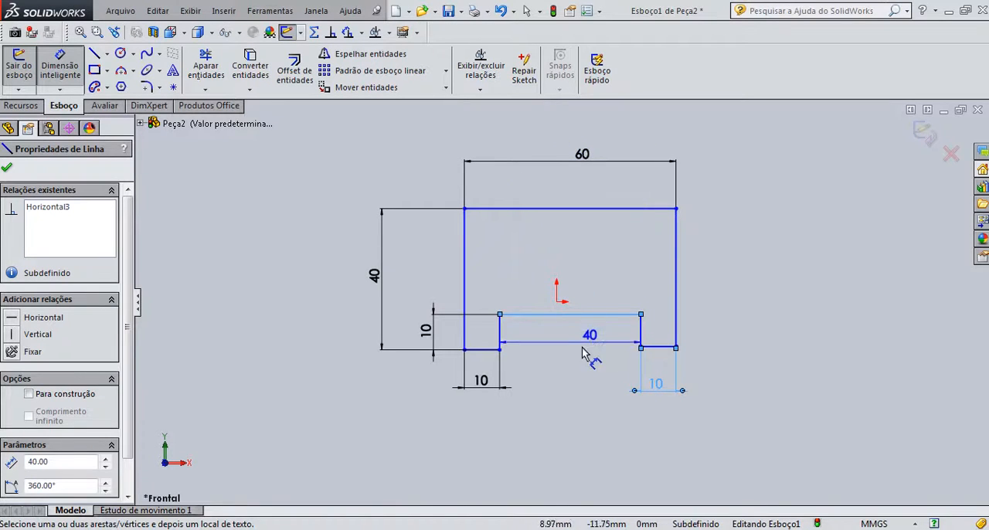
click(602, 218)
key(Escape)
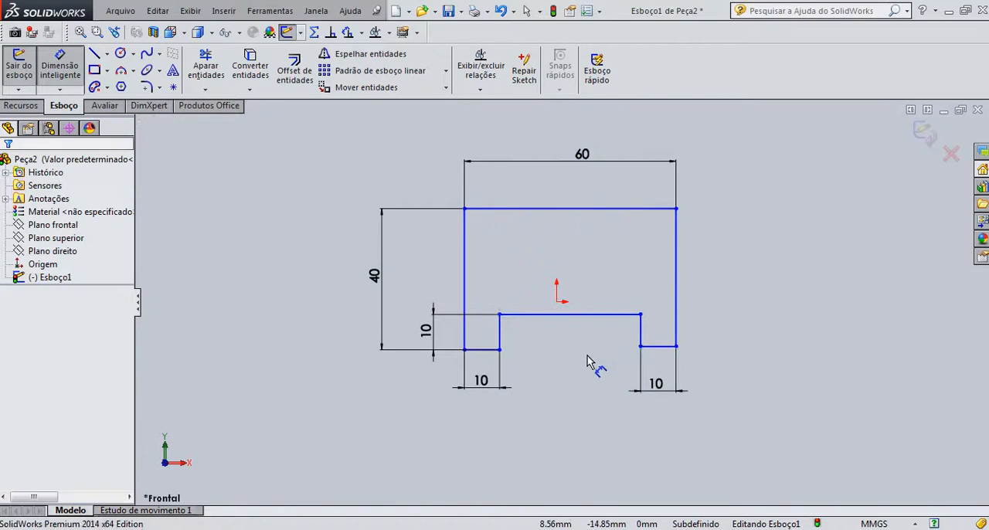
- Dimension the height of the profile's right outer side and set it to 40 mm
click(678, 293)
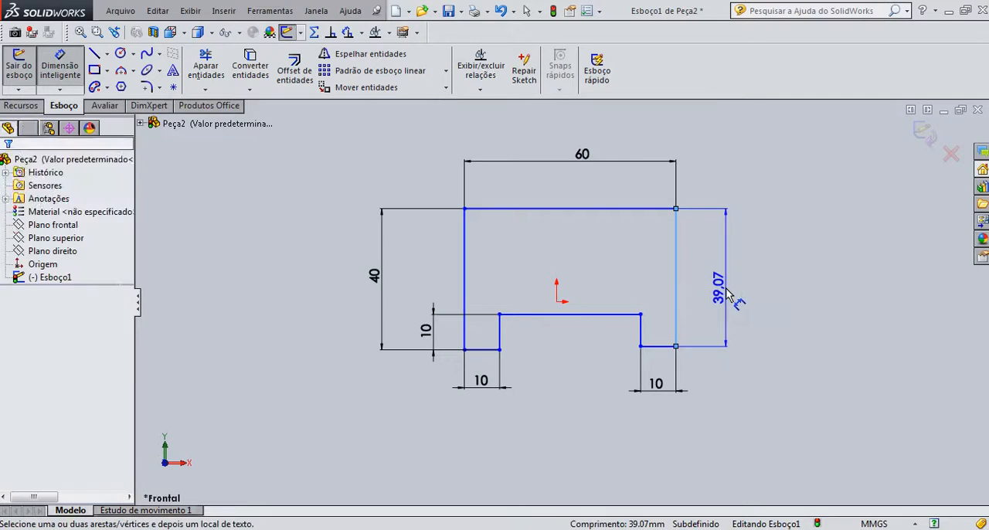
click(727, 293)
text(40)
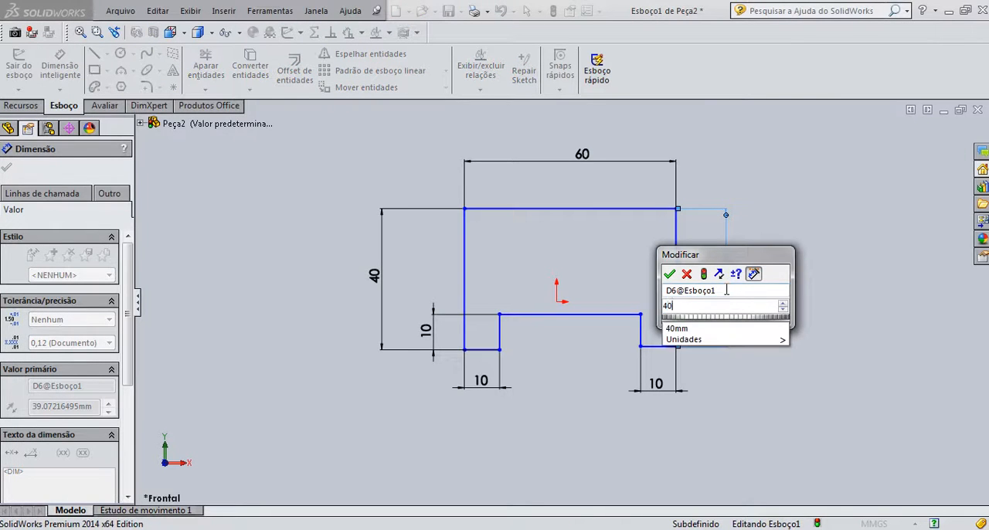
key(Return)
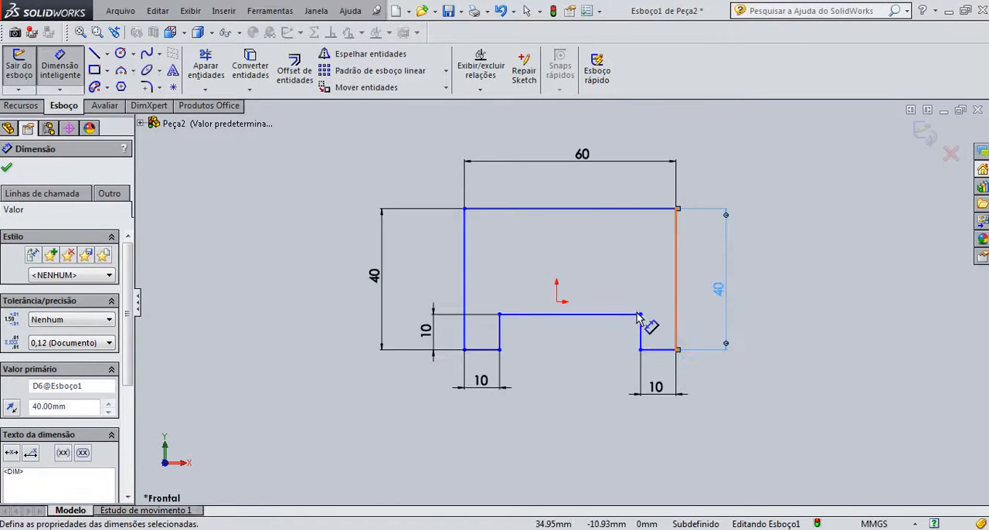
click(499, 334)
key(Escape)
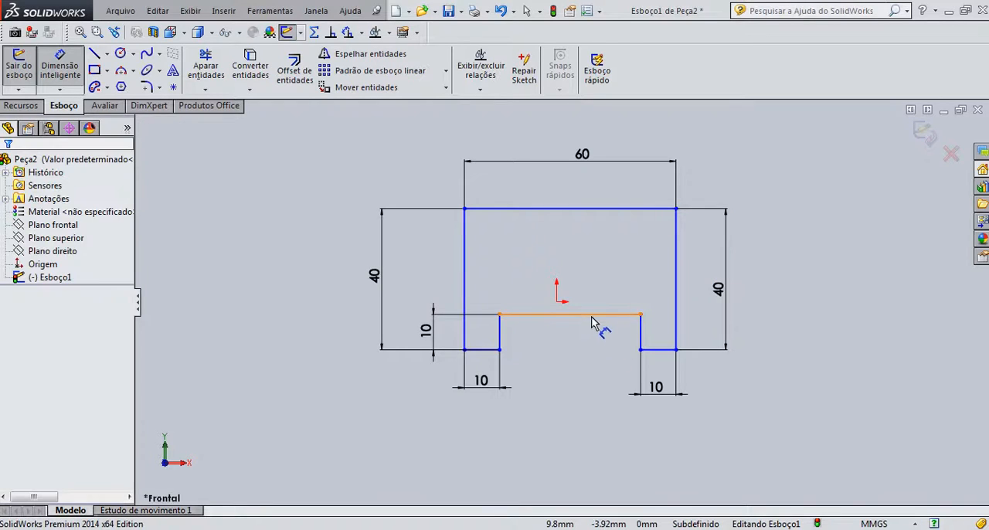
click(593, 321)
key(Escape)
click(640, 333)
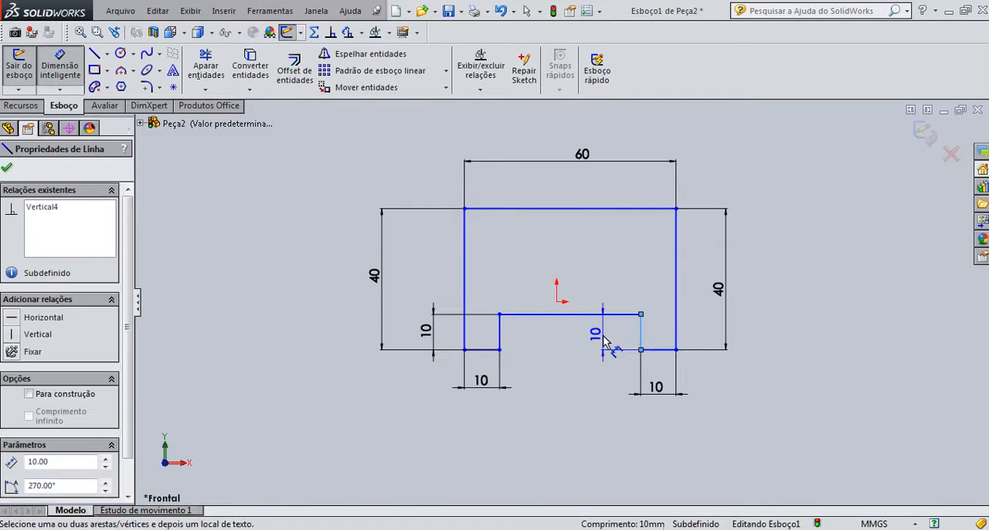
key(Escape)
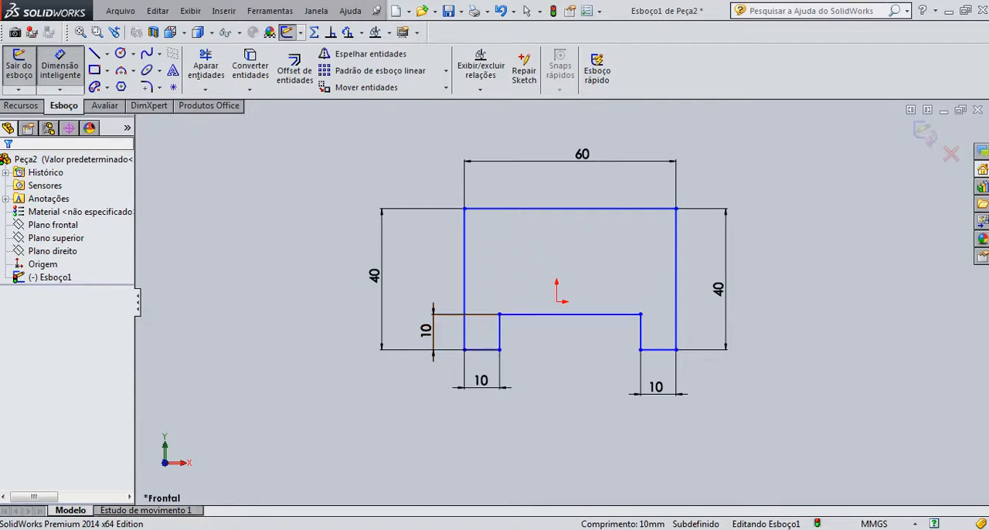
- Consult the isometric drawing in the PDF and draw a 60 mm horizontal line across the profile, a little below its upper edge
key(alt+Tab)
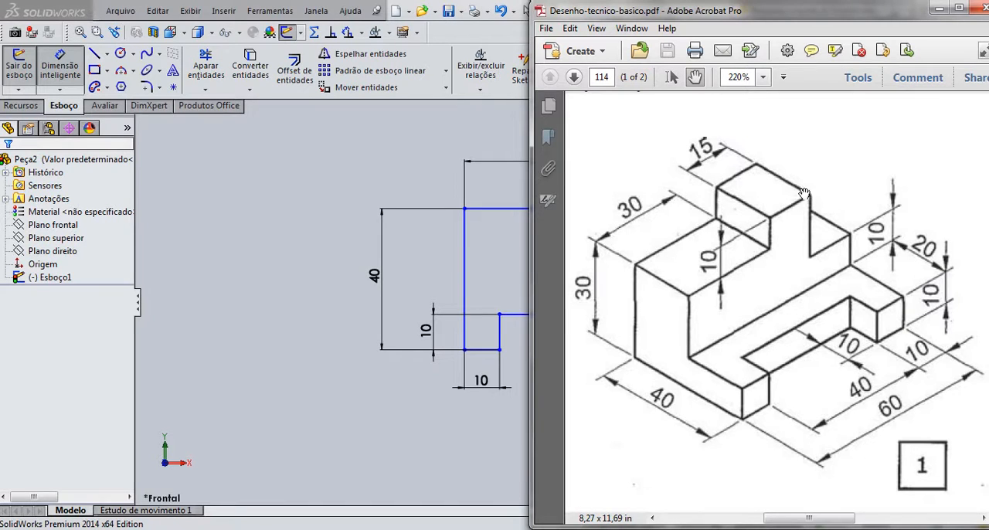
click(475, 430)
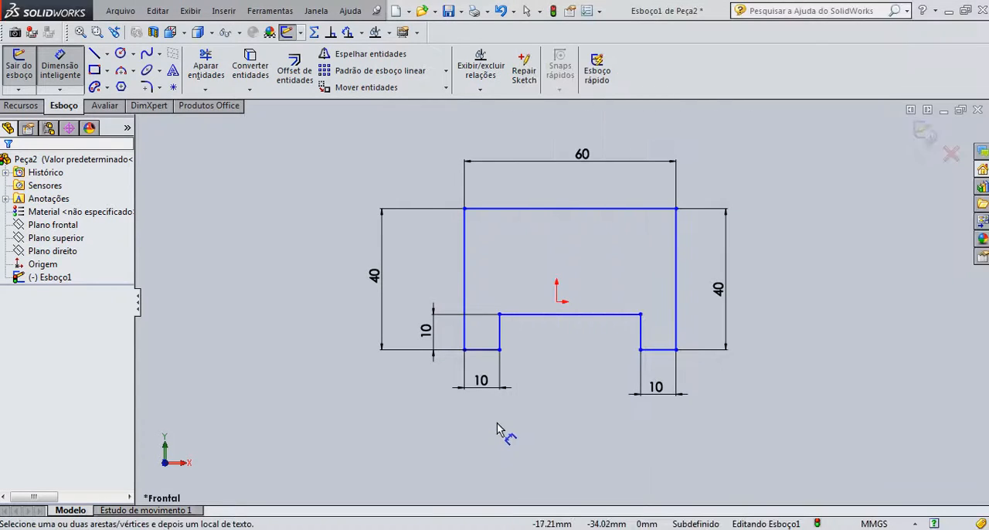
click(94, 52)
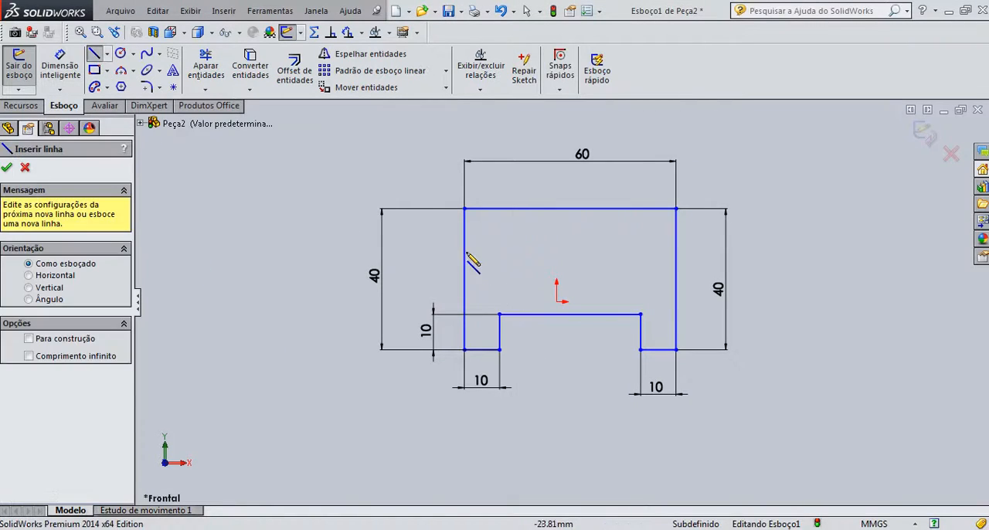
click(465, 238)
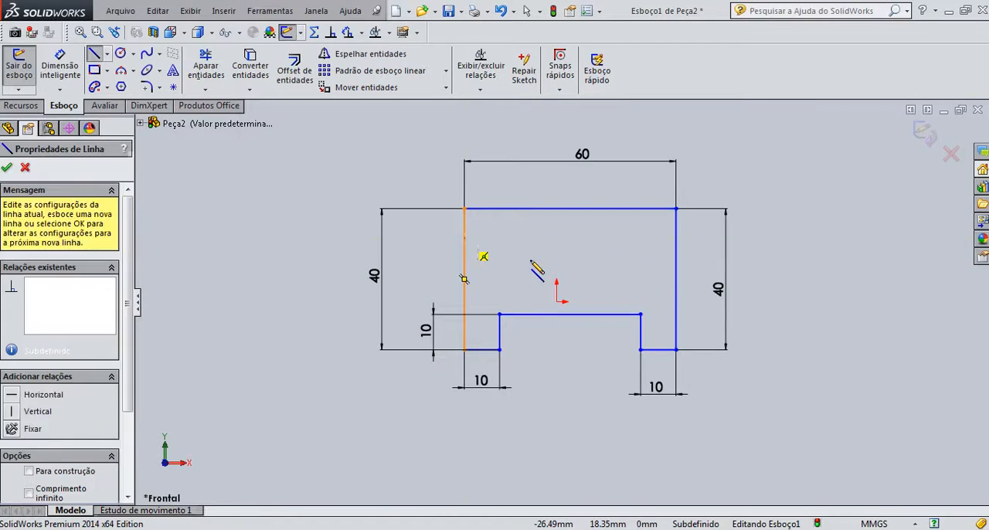
click(677, 239)
key(Escape)
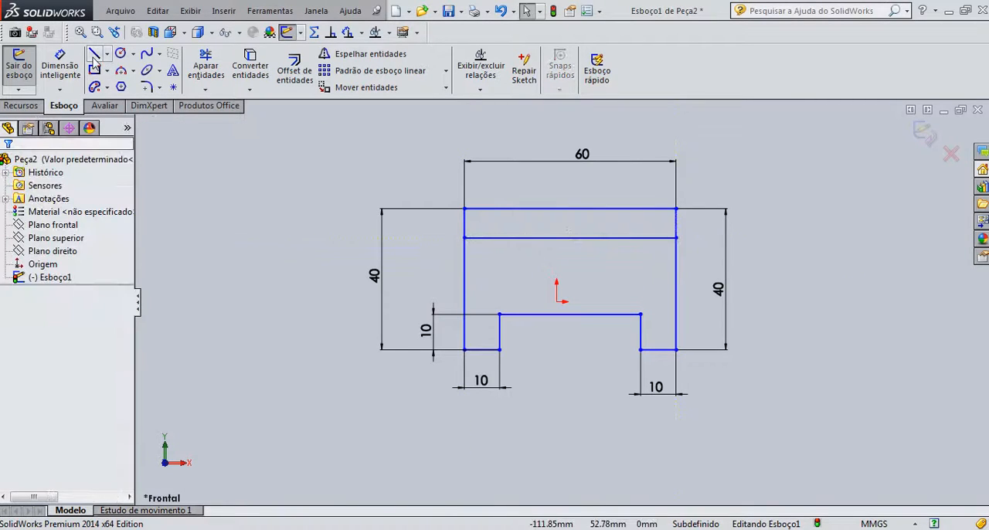
- Draw two separate vertical lines from the profile's upper edge down to the inner horizontal line, dividing the upper strip into three parts
click(94, 54)
click(529, 209)
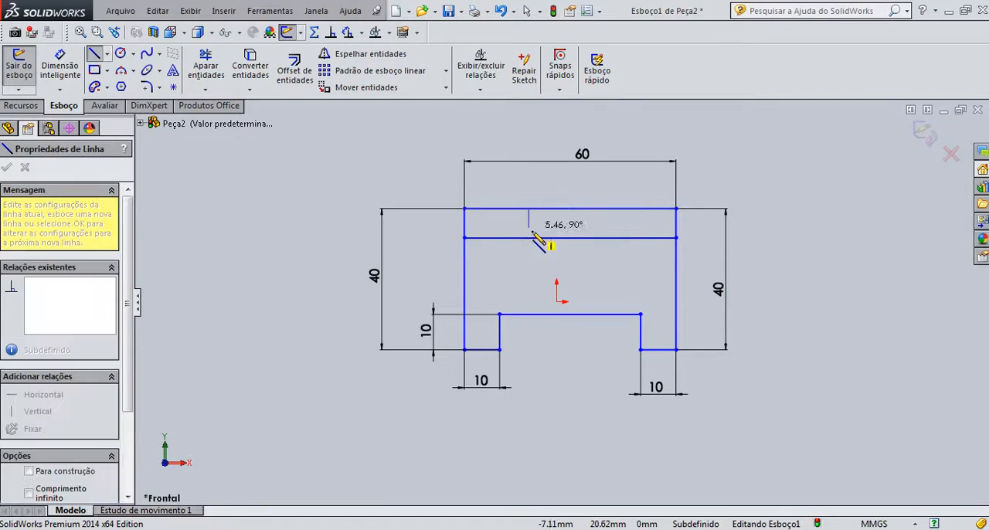
click(528, 237)
key(Escape)
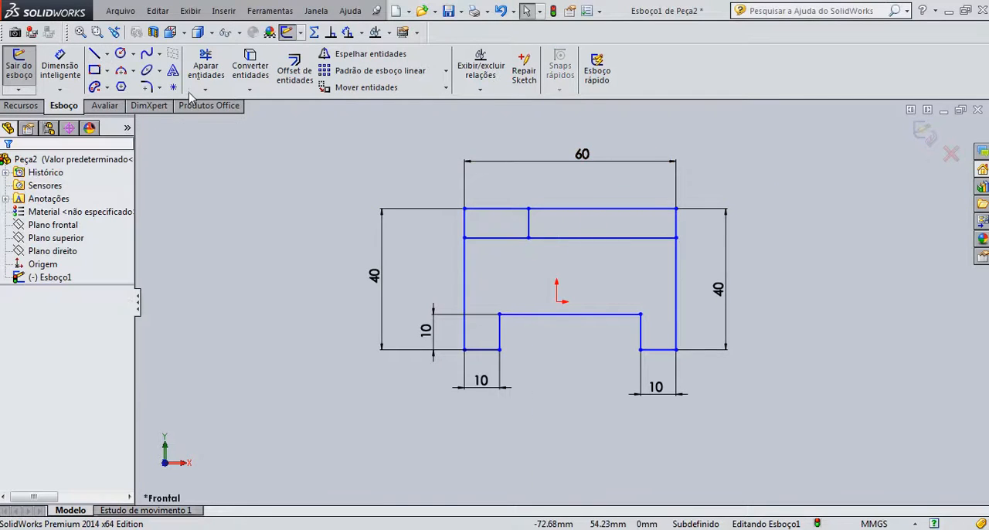
click(94, 54)
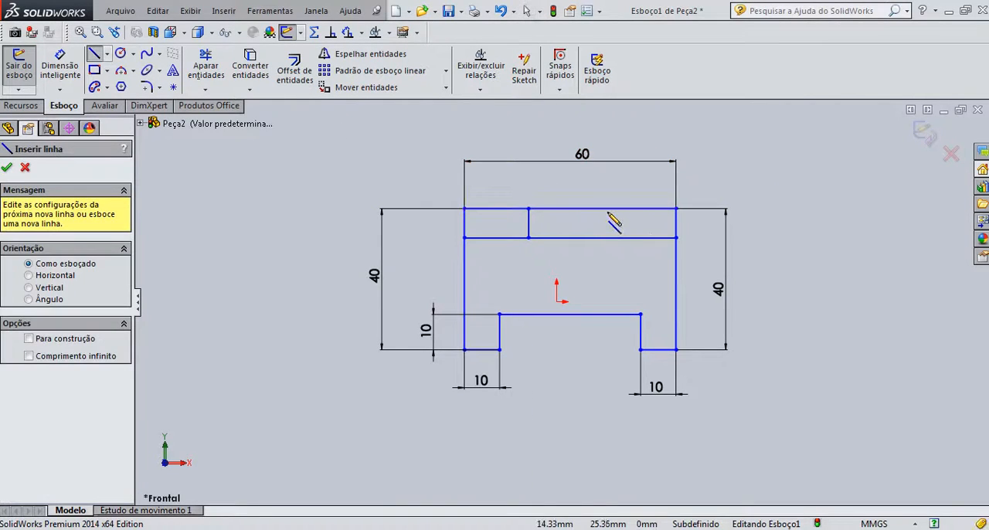
click(607, 209)
click(607, 237)
key(Escape)
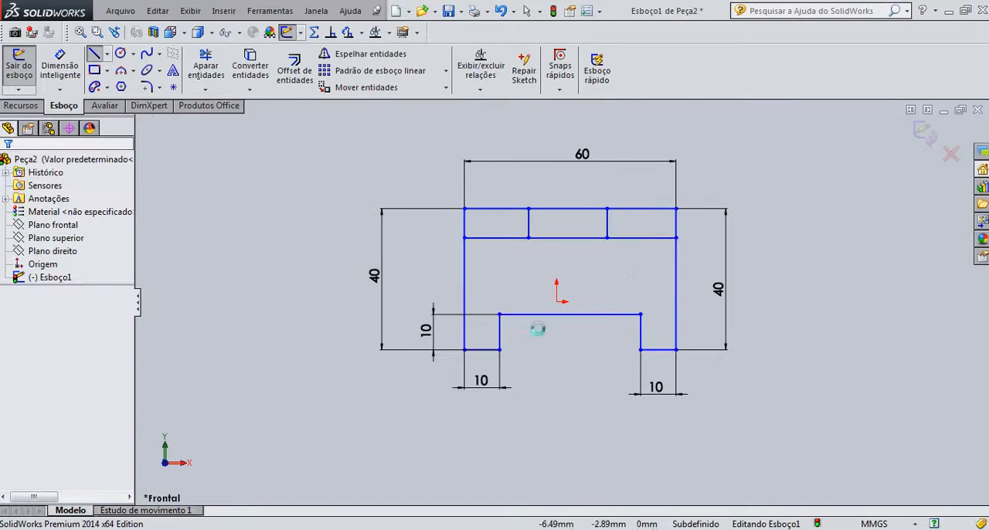
- Check the dimensions of the part's upper block in the PDF reference drawing and return to the sketch
key(alt+Tab)
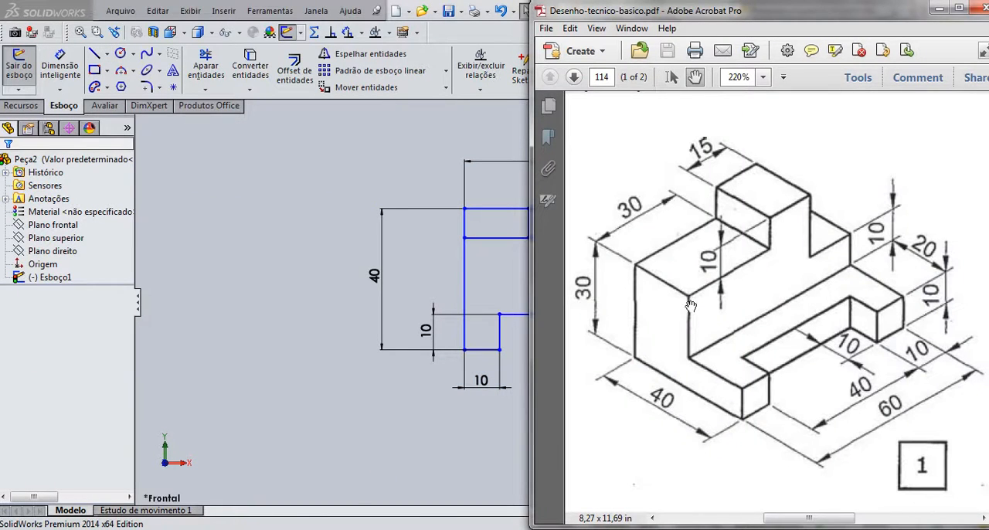
key(alt+Tab)
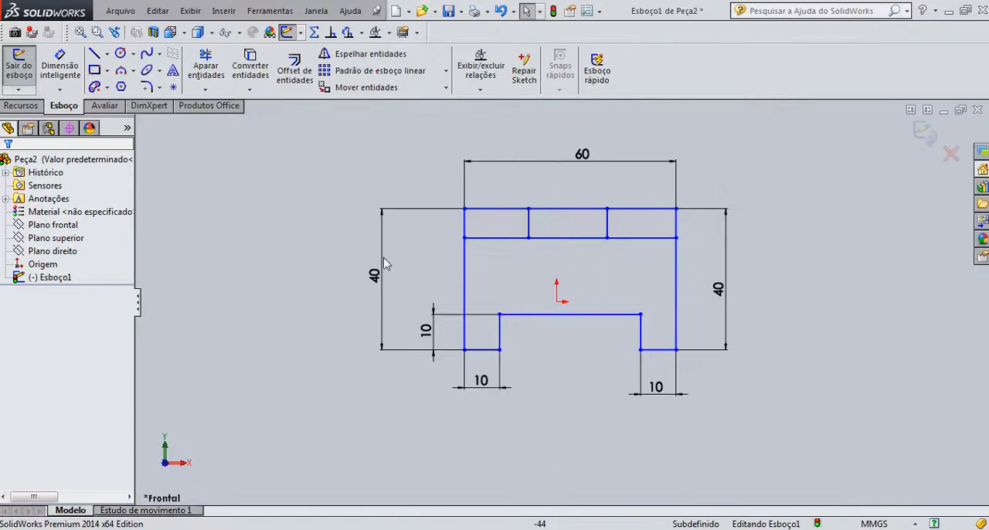
- Dimension the distance between the profile's upper edge and the inner horizontal line and set it to 20 mm
click(60, 68)
click(503, 237)
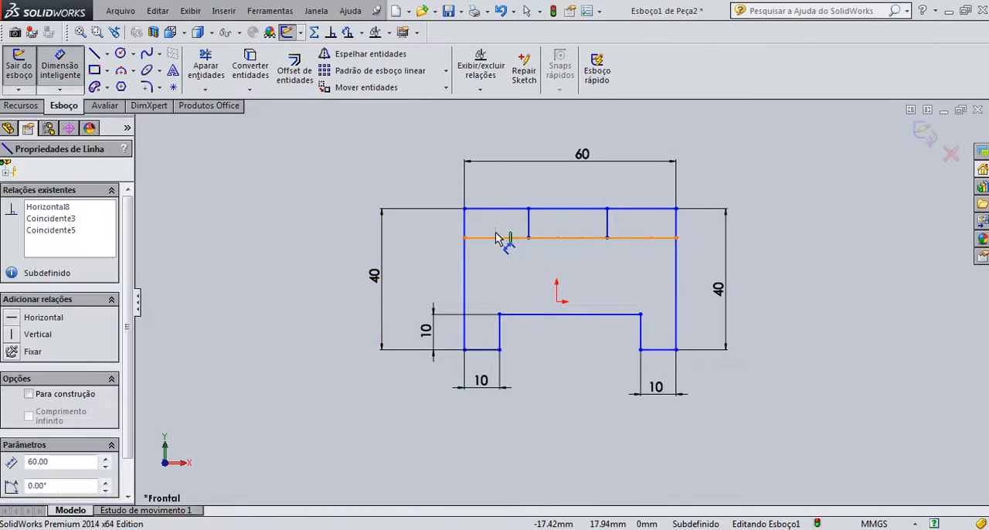
click(490, 209)
click(432, 231)
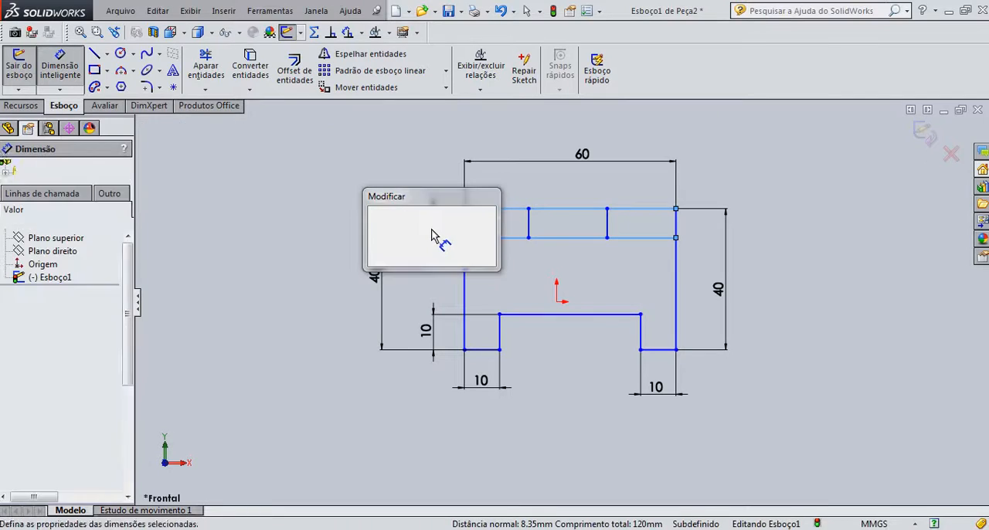
text(10)
key(Return)
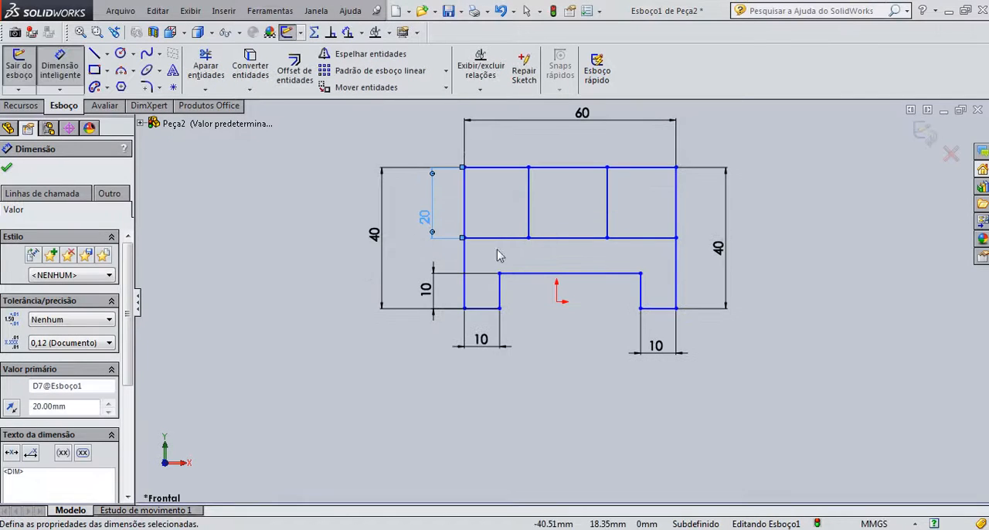
- Dimension the distance from the profile's left side to the first vertical divider and set it to 30 mm
click(528, 214)
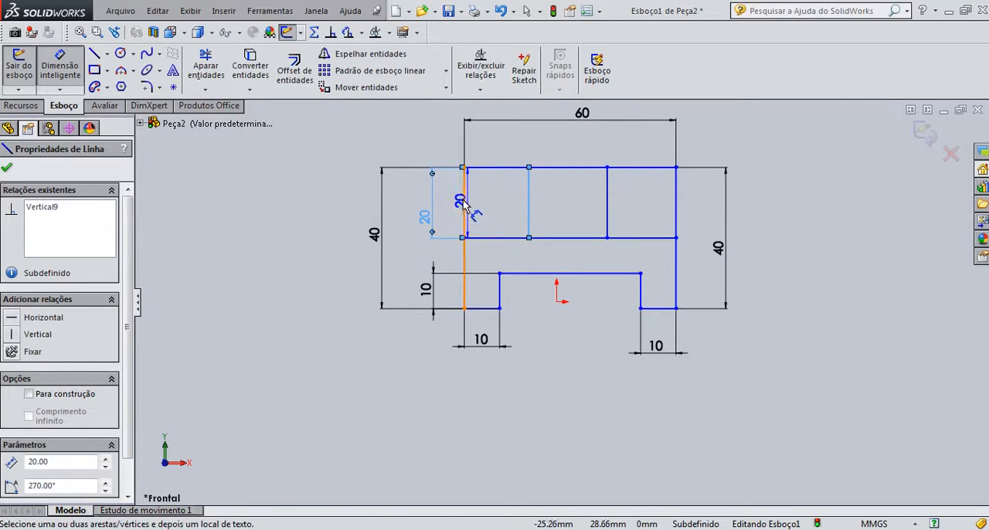
click(463, 203)
click(531, 145)
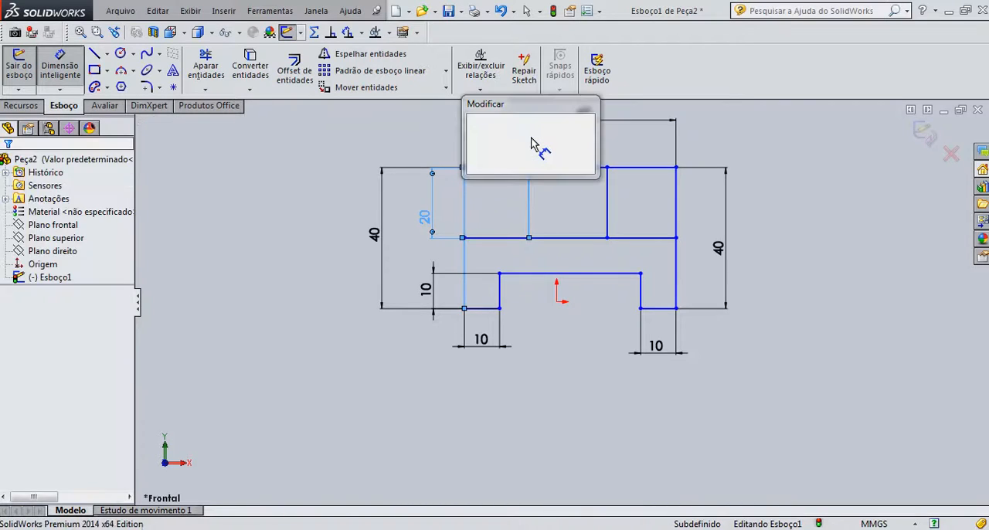
text(20)
key(Return)
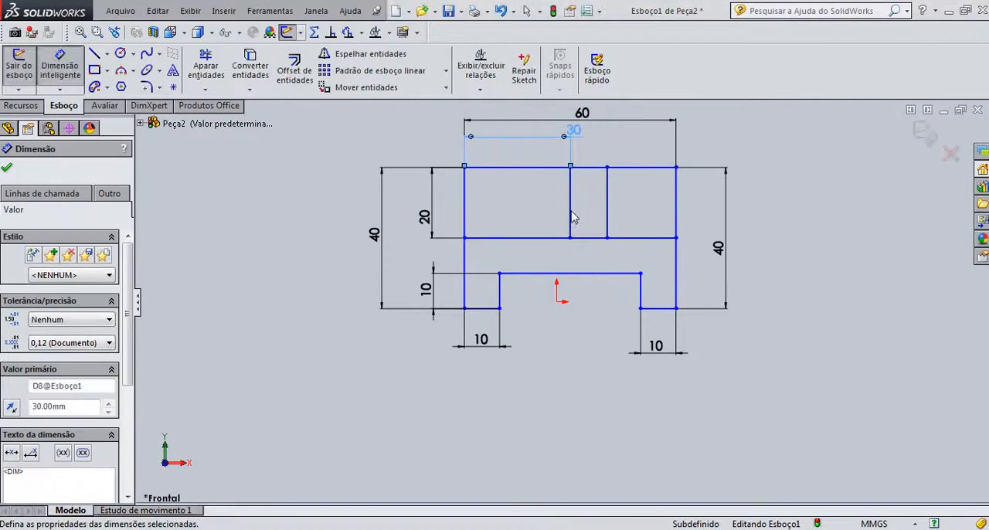
- Dimension the spacing between the two vertical dividers and set it to 15 mm
click(571, 210)
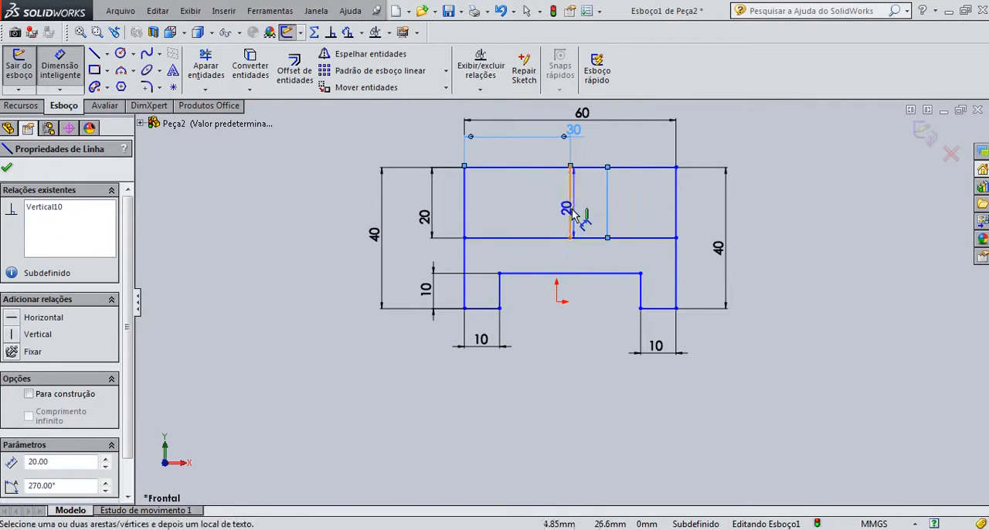
click(597, 139)
text(15)
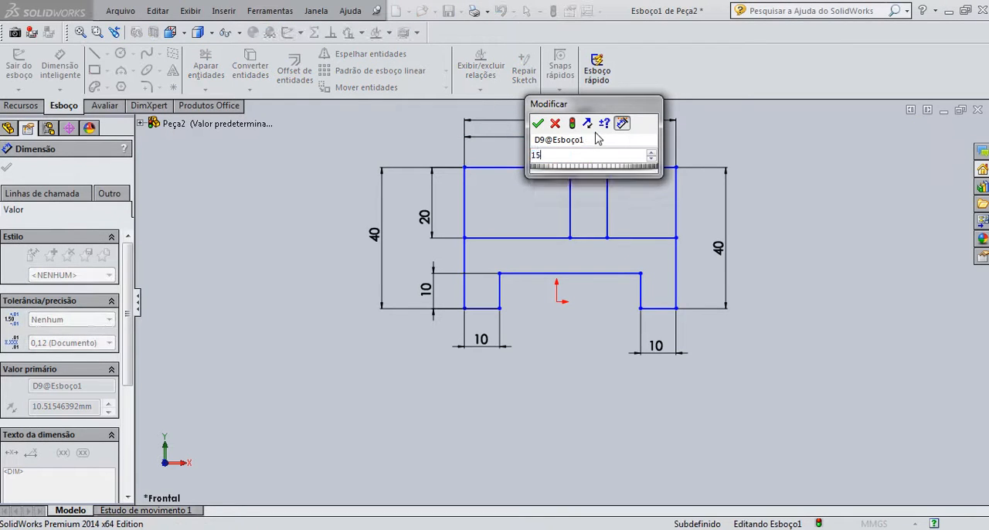
key(Return)
- Reposition the 30 mm and 60 mm dimensions above the profile so their texts are spaced apart
drag(574, 131, 517, 126)
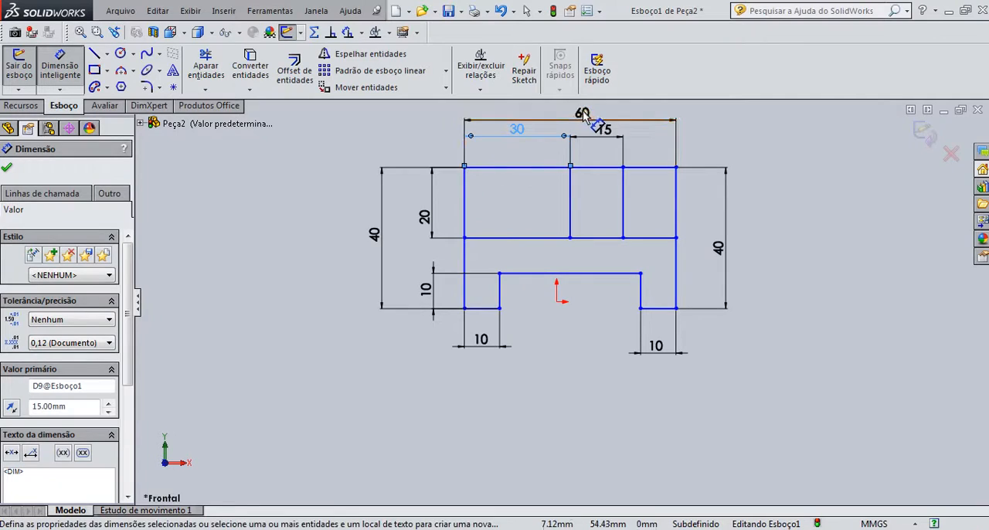
drag(581, 114, 585, 105)
click(757, 160)
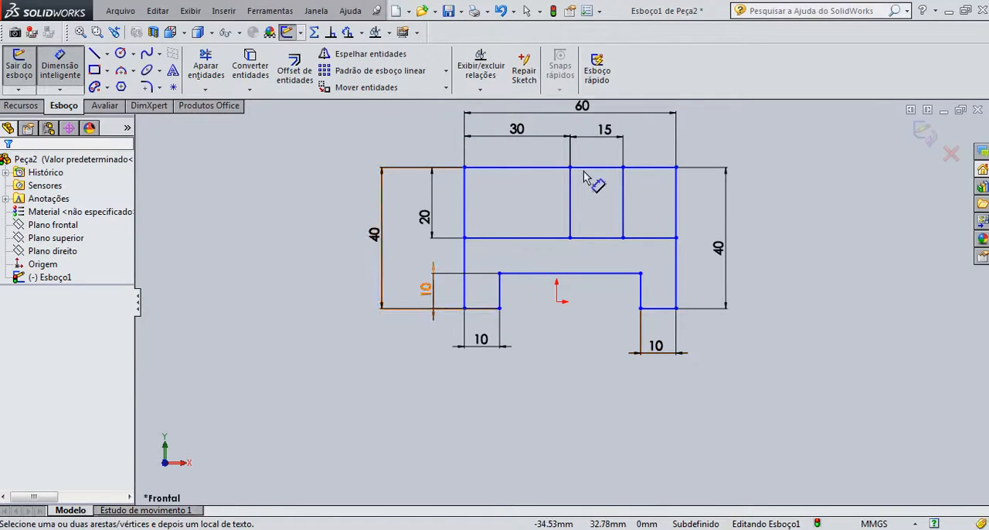
- Extrude the lower notched region of the sketch 10 mm as a boss, checking the depth against the PDF drawing
click(21, 106)
click(31, 69)
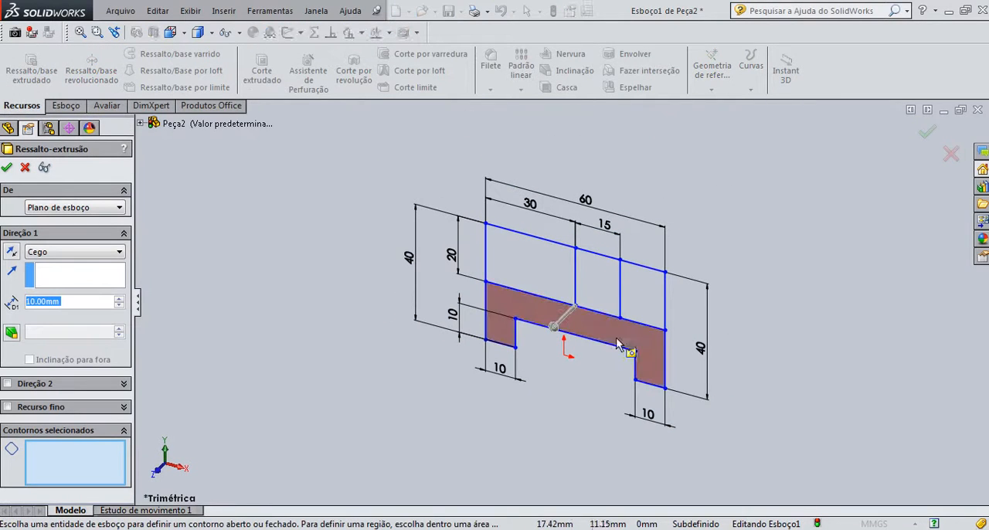
click(636, 333)
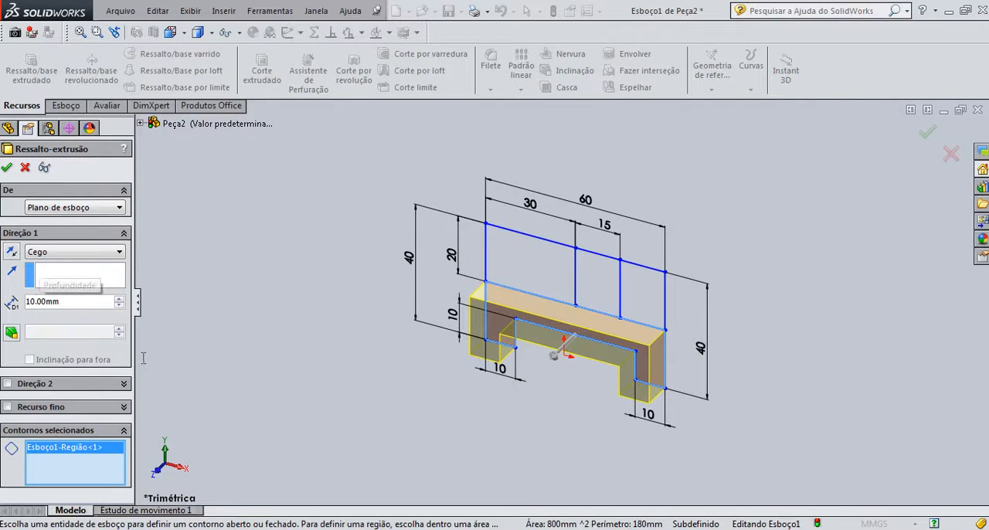
click(243, 529)
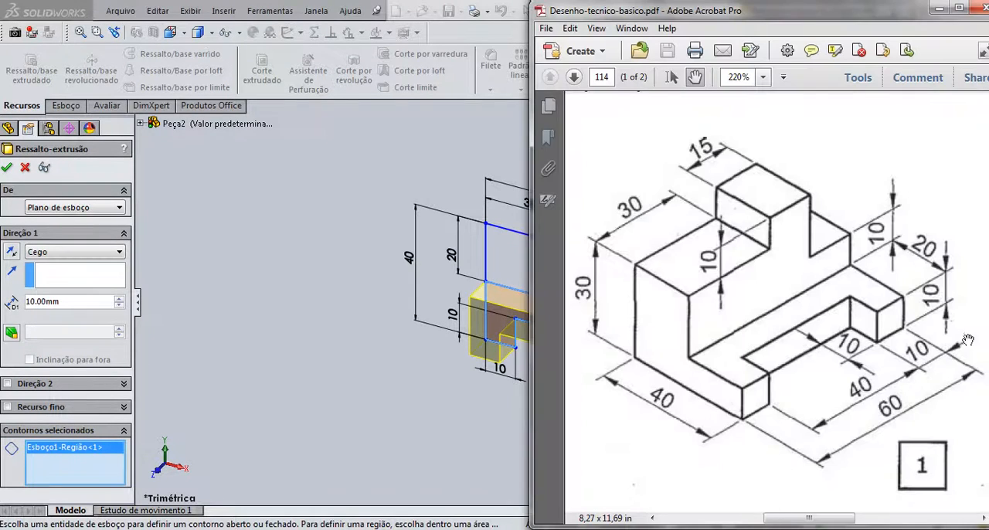
click(407, 380)
click(6, 169)
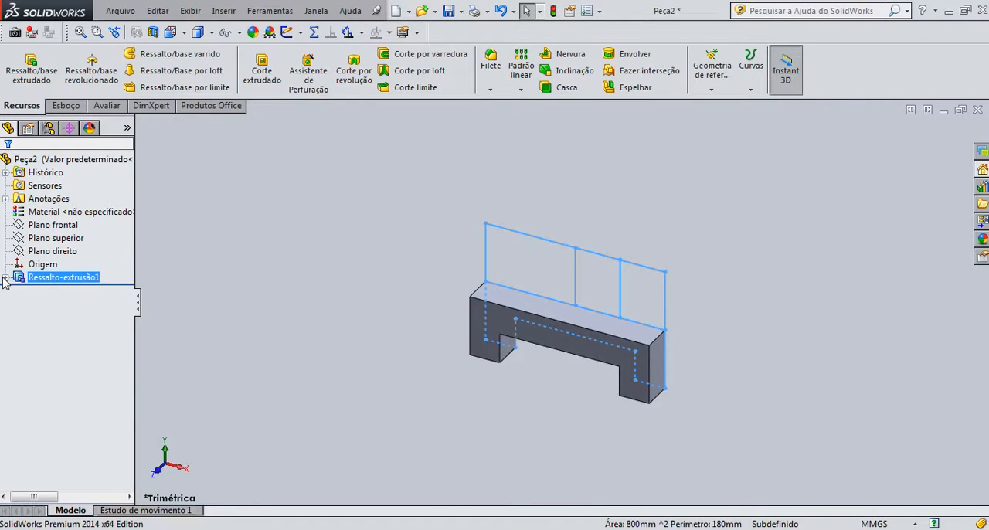
- Reuse the first extrusion's sketch to extrude the upper-left rectangular region 30 mm, consulting the PDF drawing for its depth
click(5, 278)
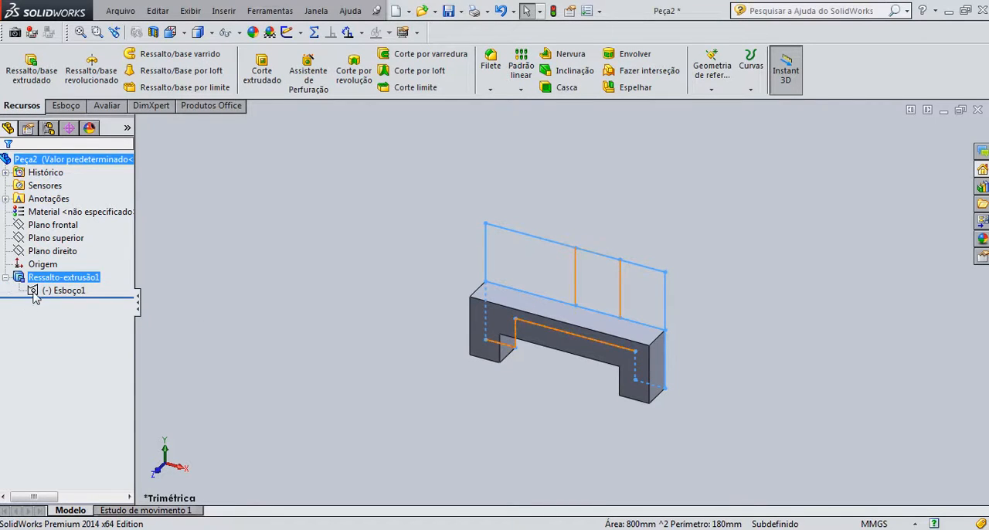
double_click(38, 291)
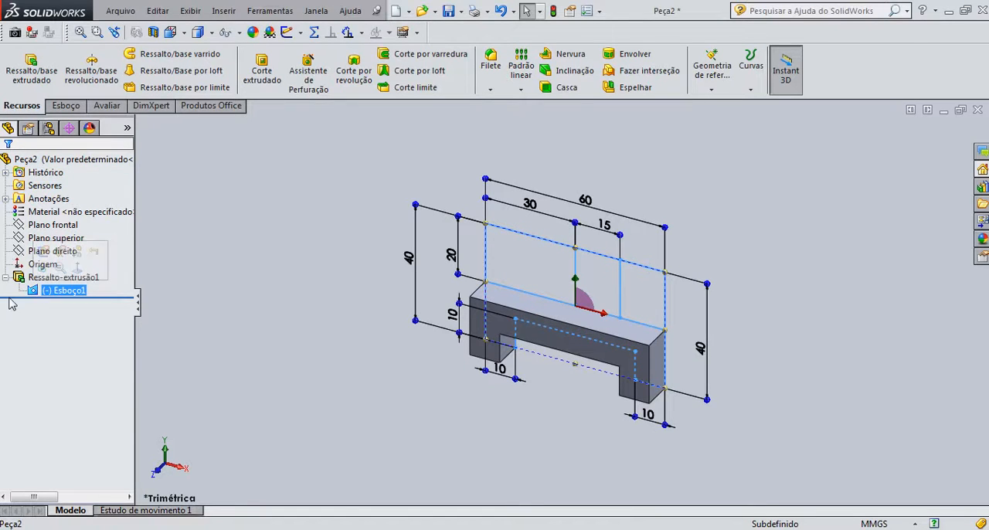
click(31, 66)
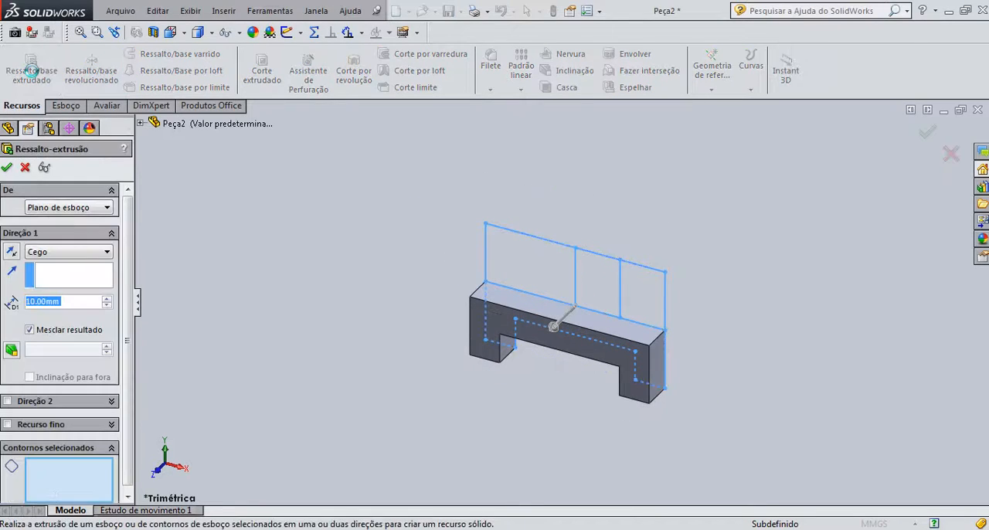
click(535, 272)
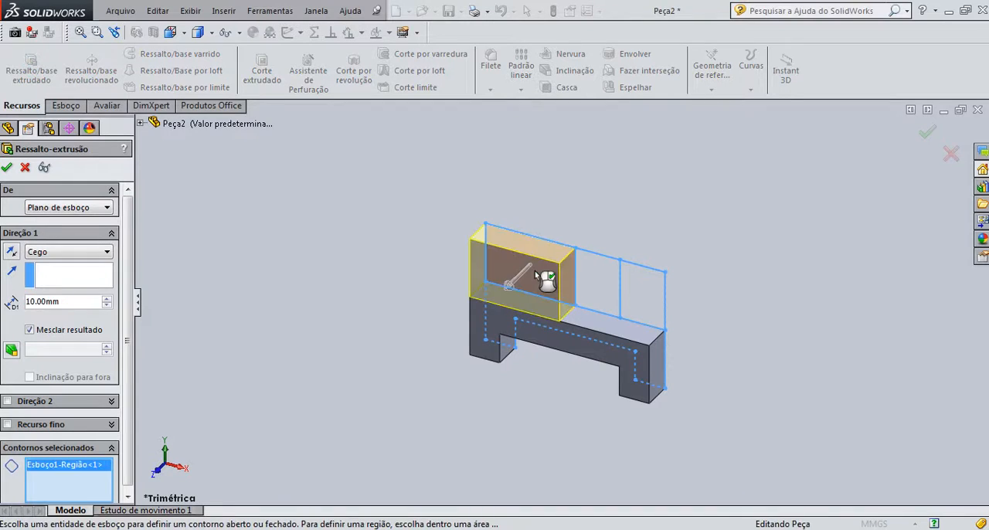
key(alt+Tab)
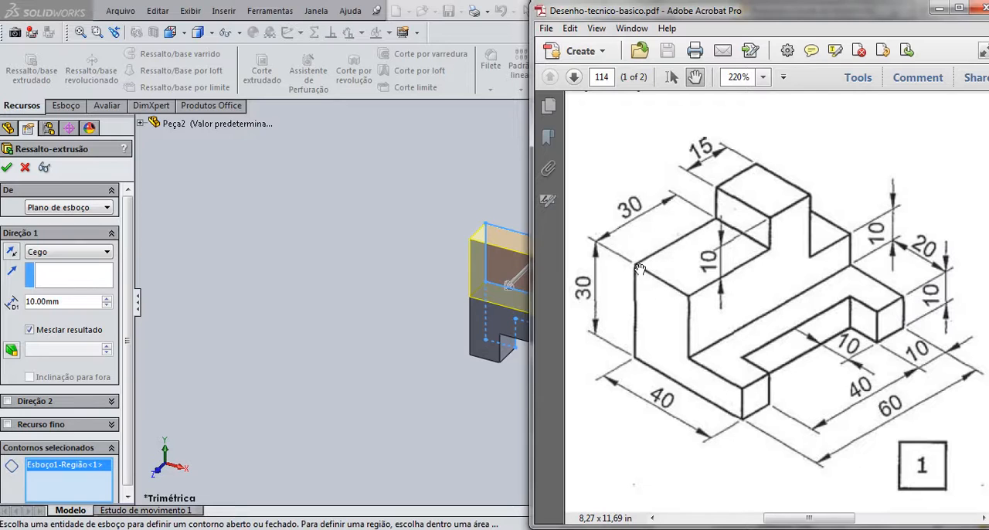
key(alt+Tab)
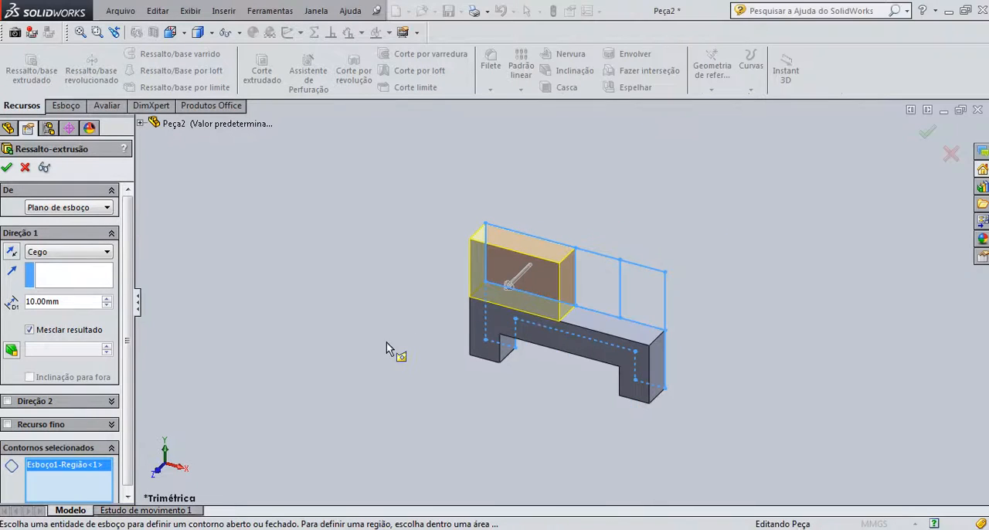
click(76, 306)
text(30)
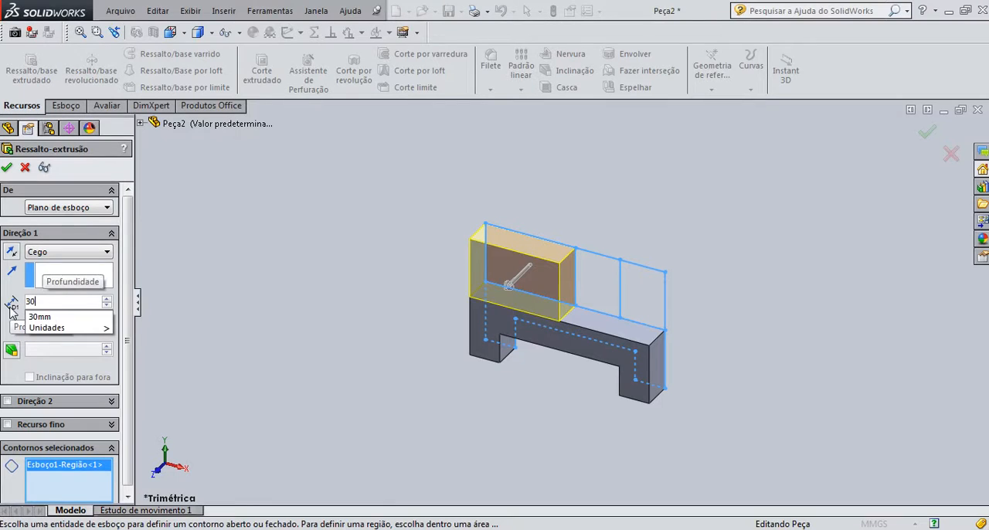
key(Return)
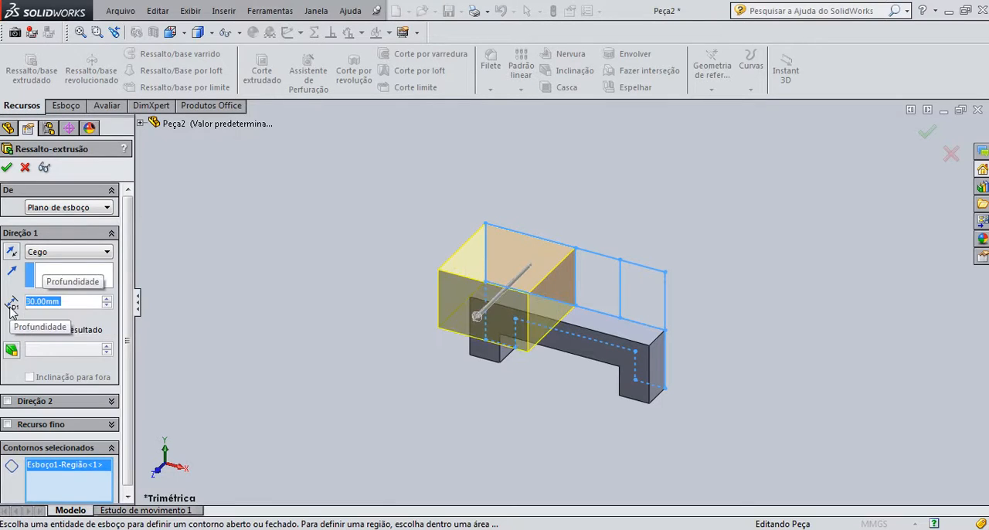
click(6, 168)
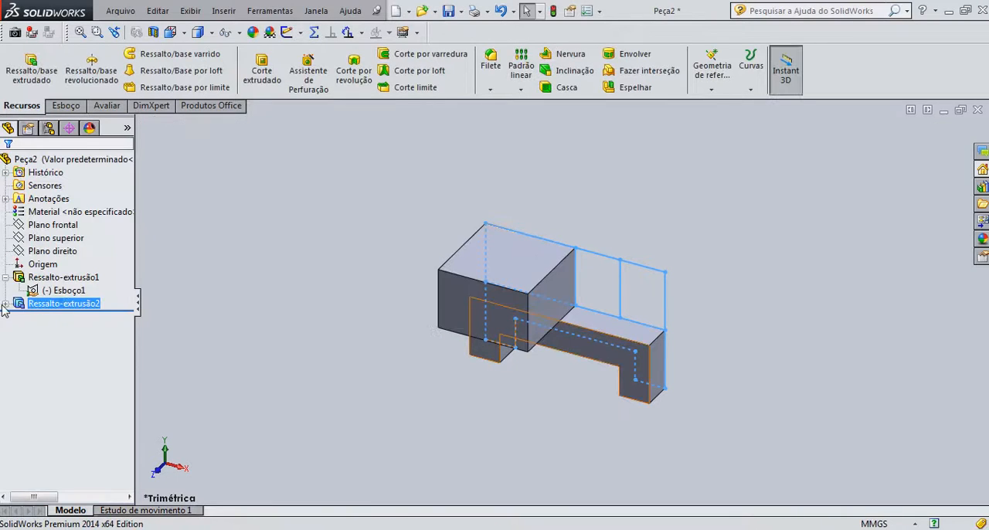
- Reuse the same sketch to extrude the middle upper region between the two dividers 40 mm, consulting the PDF drawing
click(5, 304)
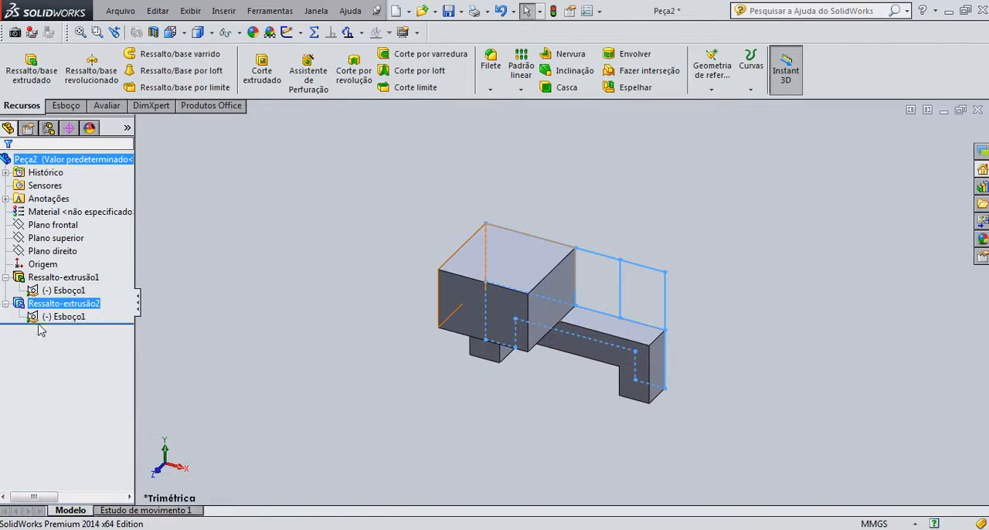
click(39, 316)
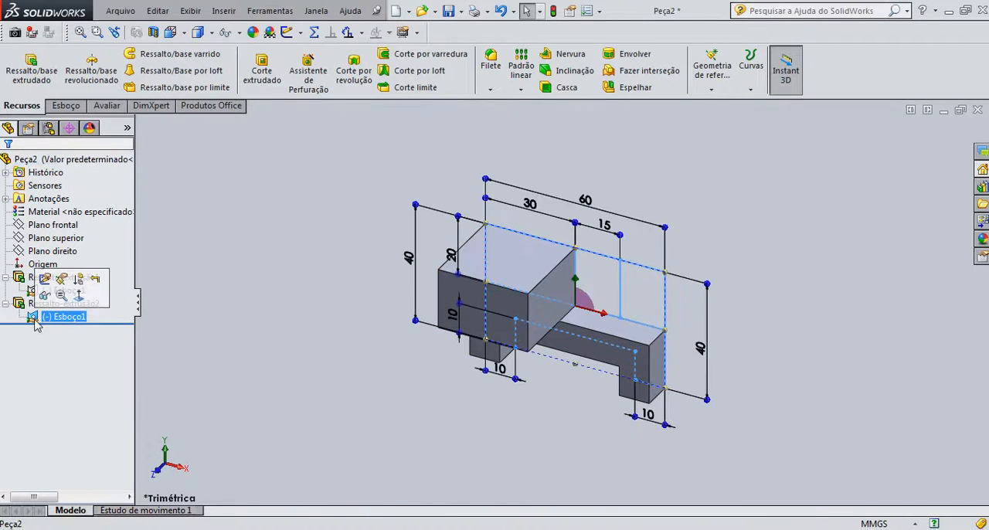
click(39, 71)
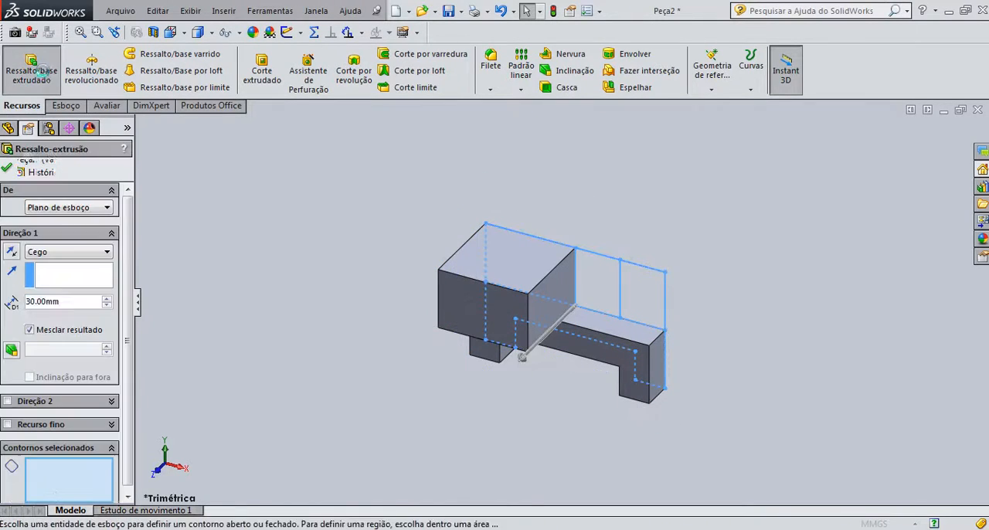
click(591, 302)
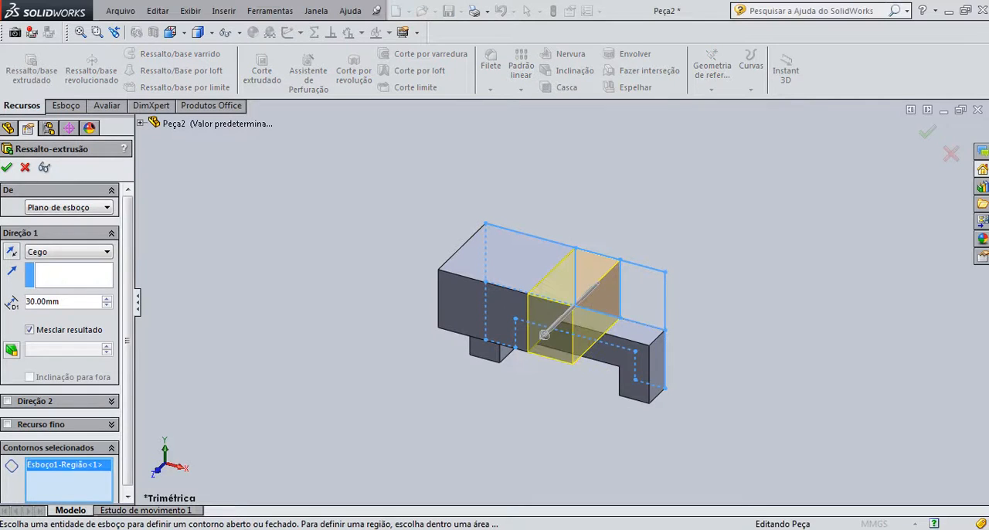
key(alt+Tab)
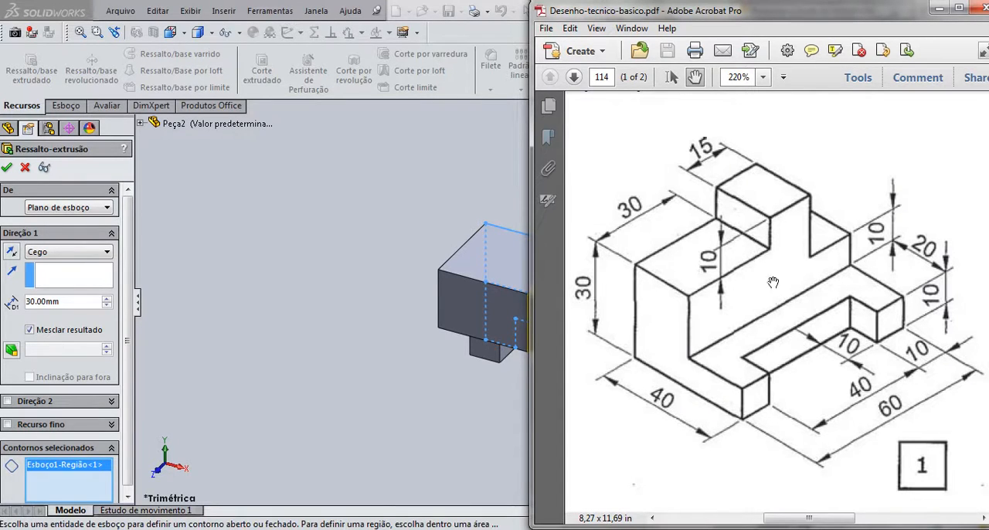
click(361, 353)
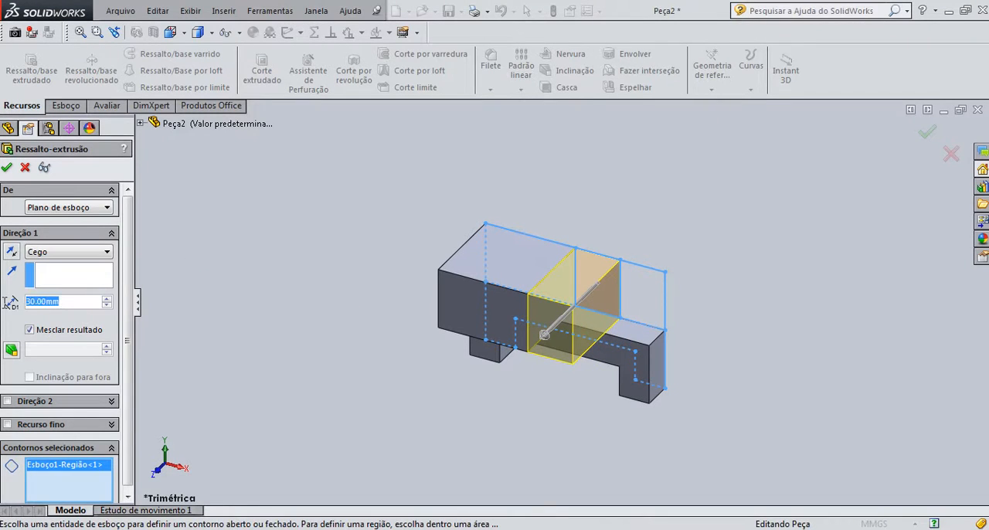
text(40)
key(Return)
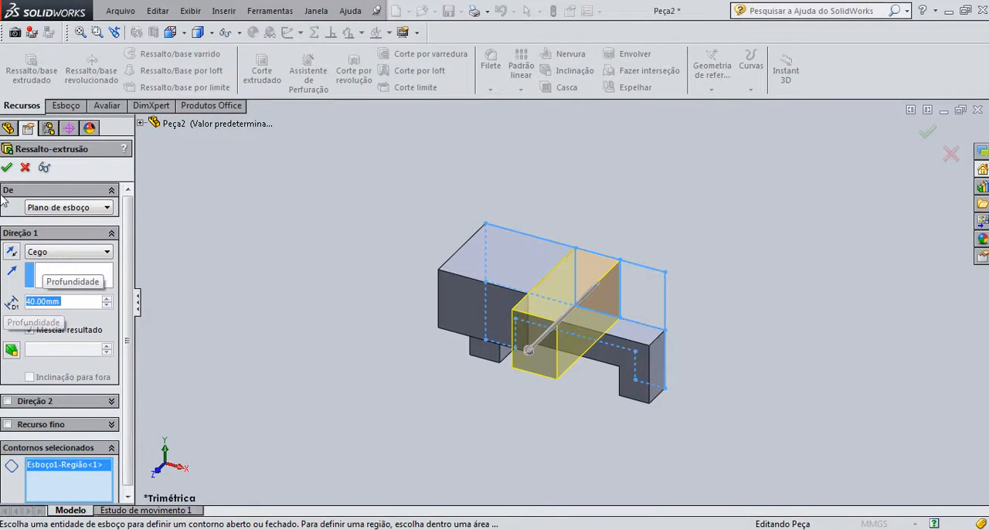
click(6, 169)
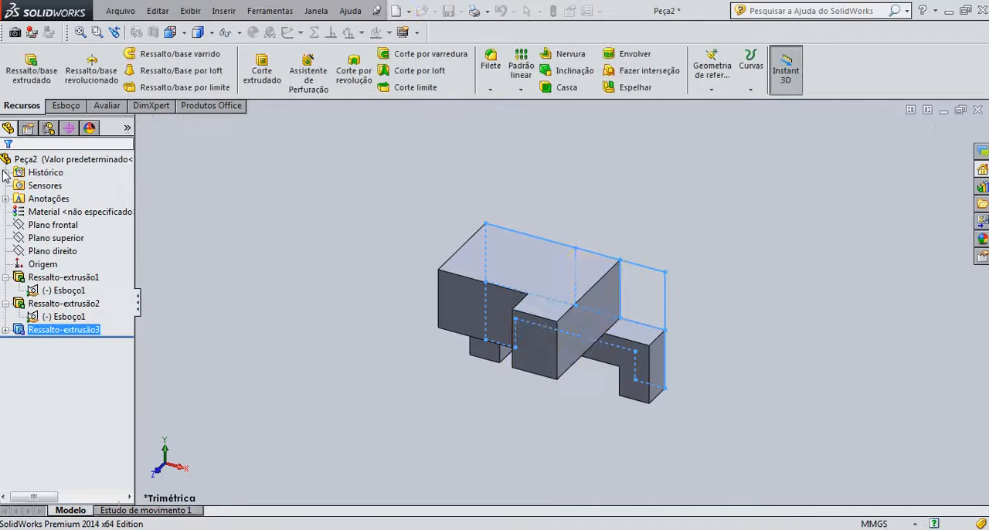
- Reuse the same sketch to extrude the upper-right rectangular region 20 mm, consulting the PDF drawing for its depth
click(6, 330)
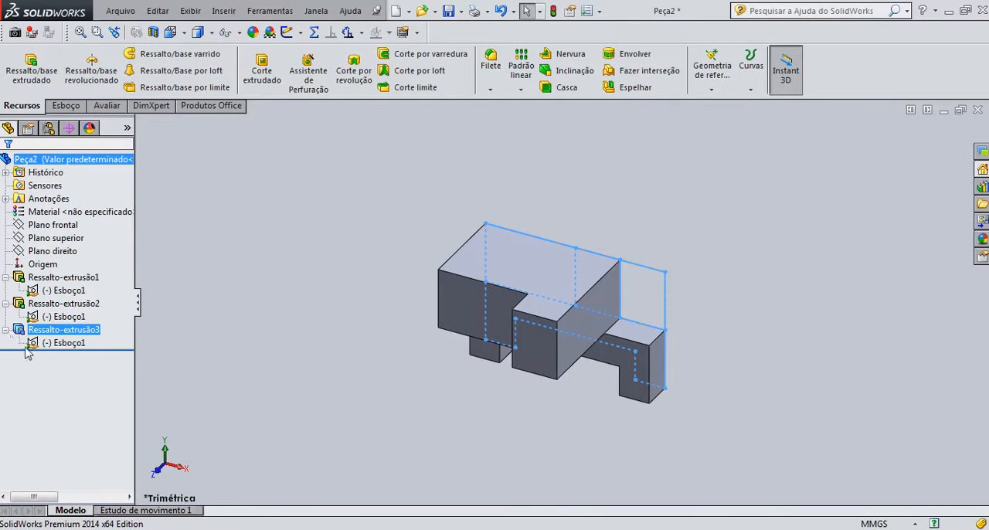
click(35, 345)
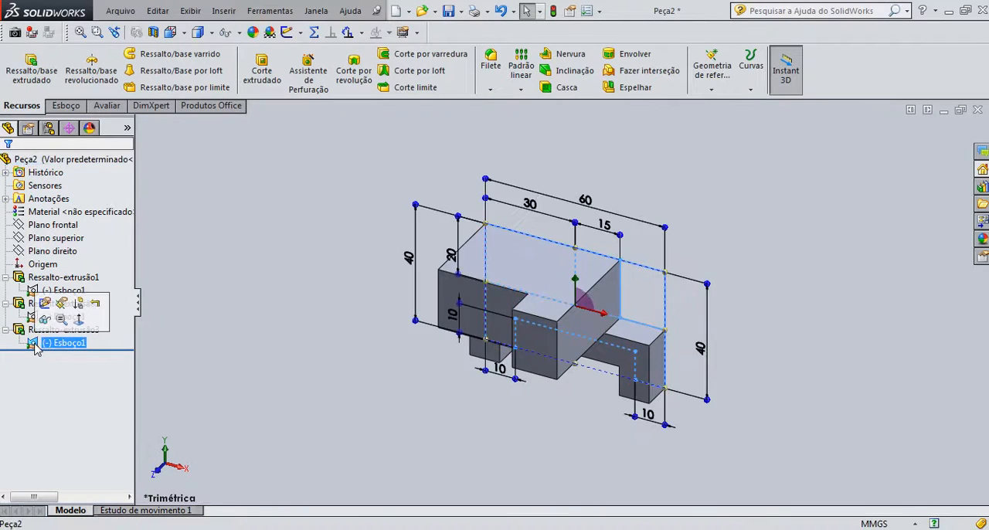
click(32, 71)
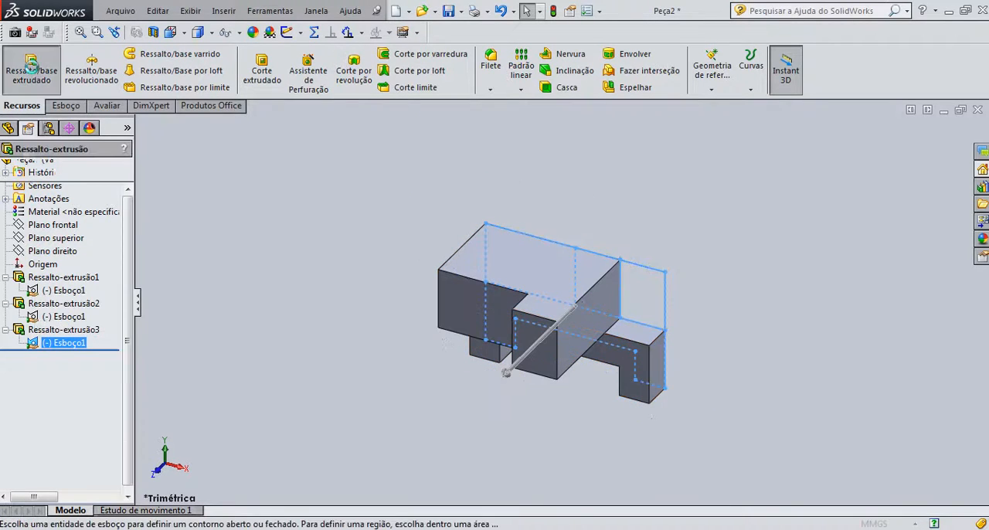
key(alt+Tab)
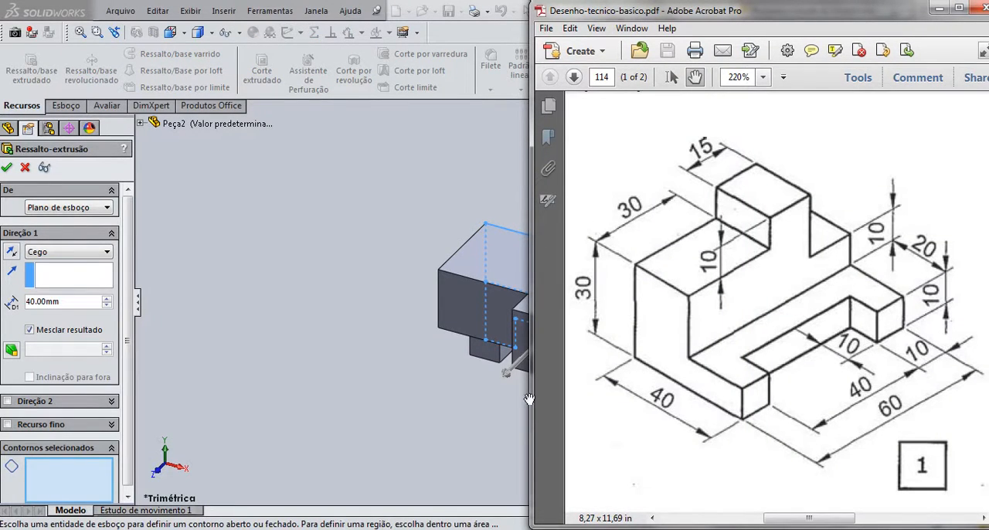
key(alt+Tab)
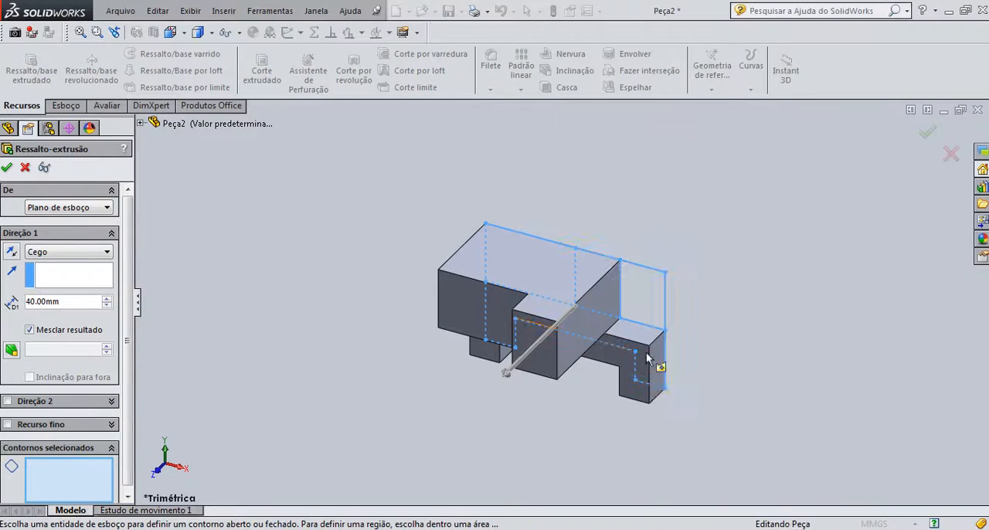
click(635, 281)
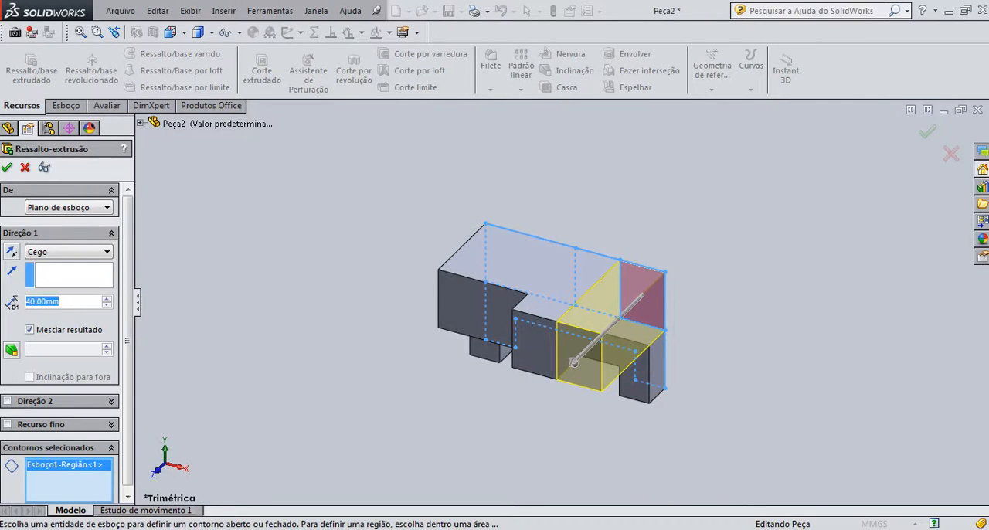
text(20)
key(Return)
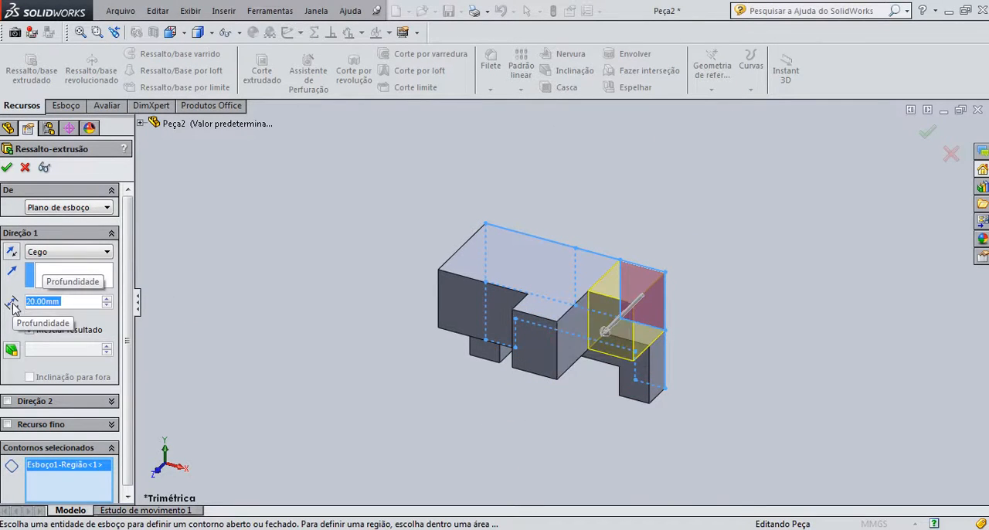
key(Return)
- Examine the finished part from below, in isometric view and from other angles, comparing its shape with the exercise 1 drawing in the PDF
right_click(762, 224)
click(731, 260)
right_click(741, 261)
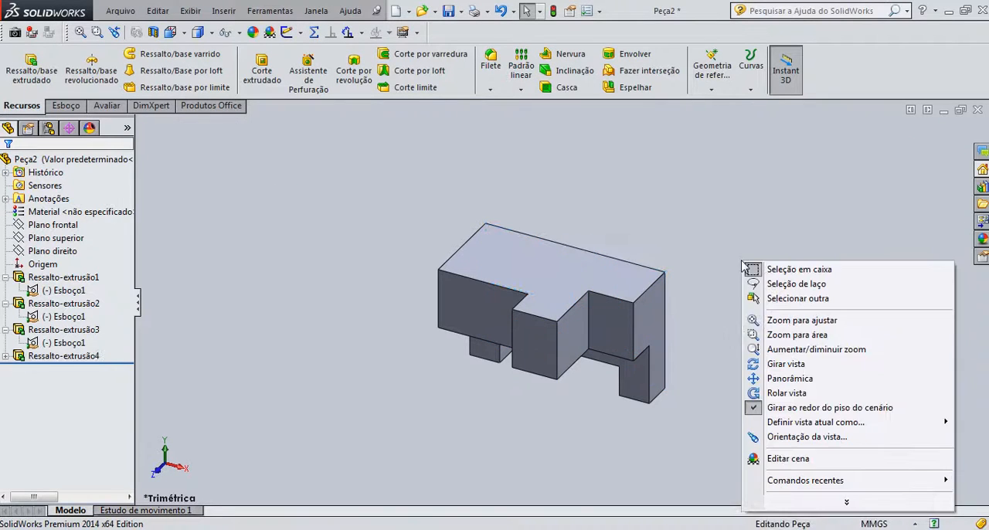
click(748, 363)
drag(716, 363, 786, 205)
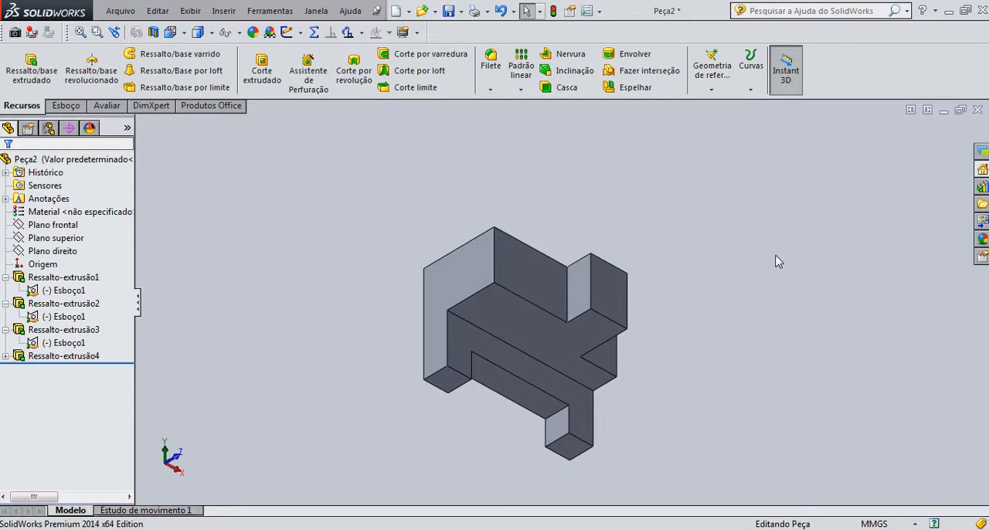
key(ctrl+7)
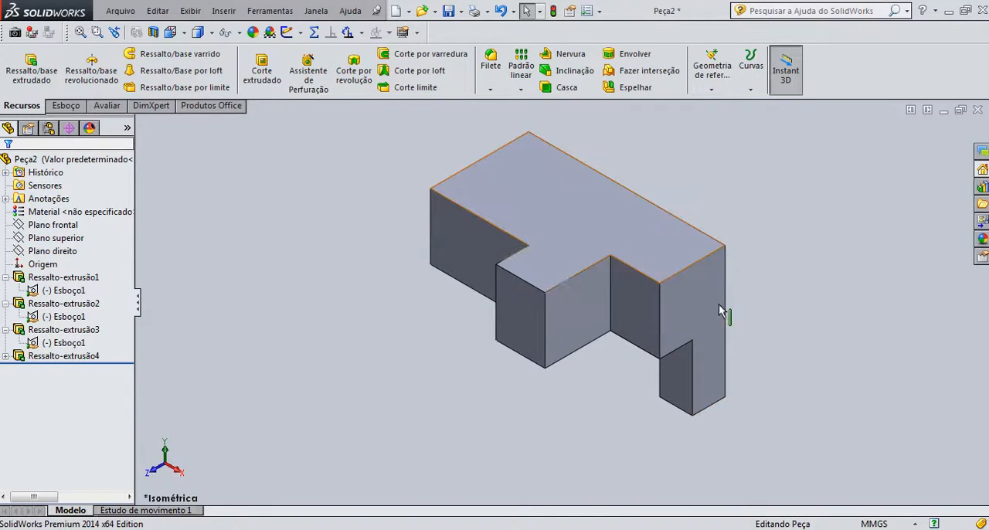
right_click(737, 216)
click(795, 316)
drag(795, 320, 824, 172)
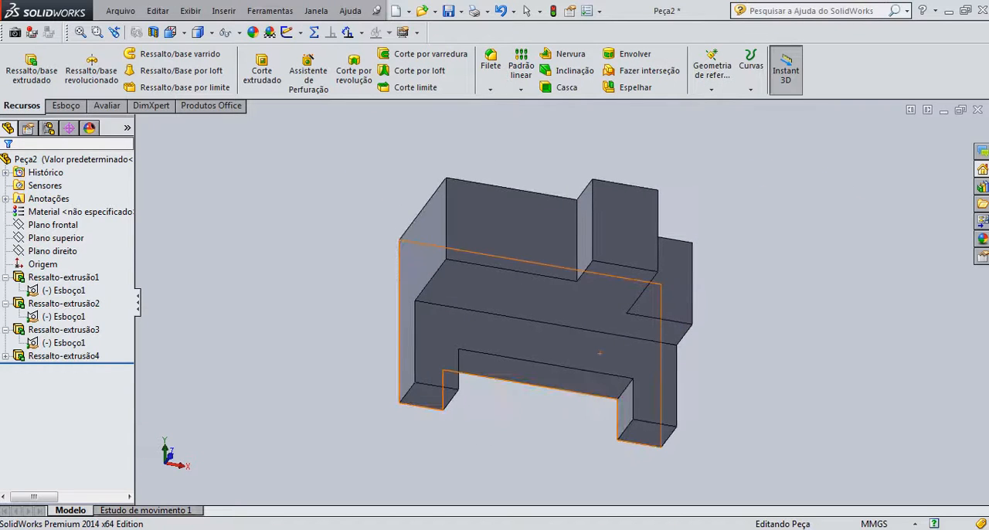
key(alt+Tab)
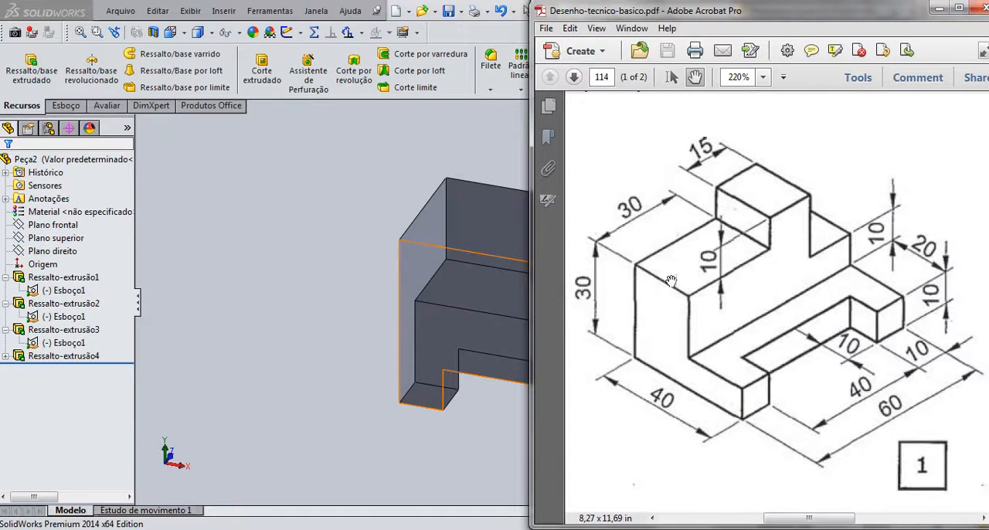
drag(419, 304, 652, 165)
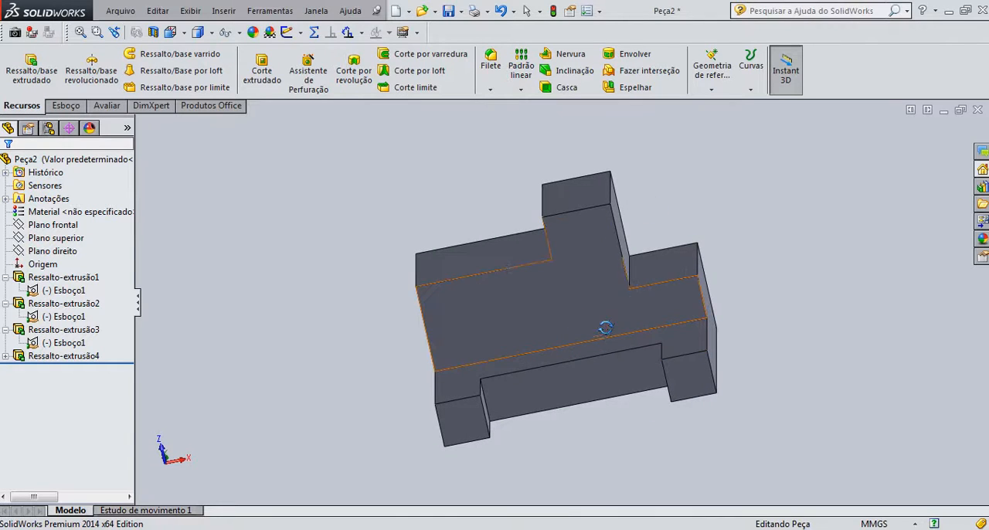